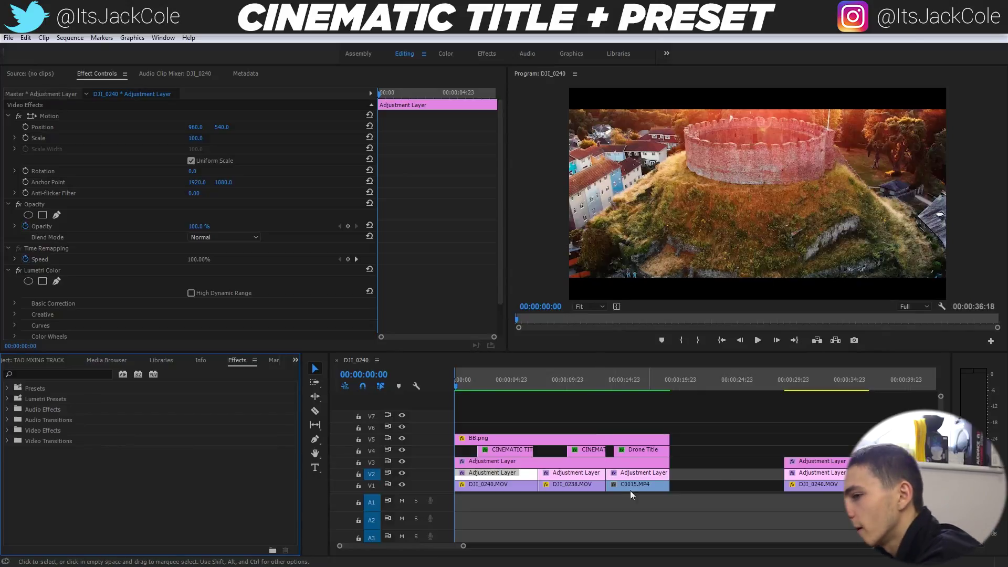
Step: Preview the sequence up to the Drone Title shot, then switch to the Cinematic Titles preset folder
{"action": "key", "text": "space"}
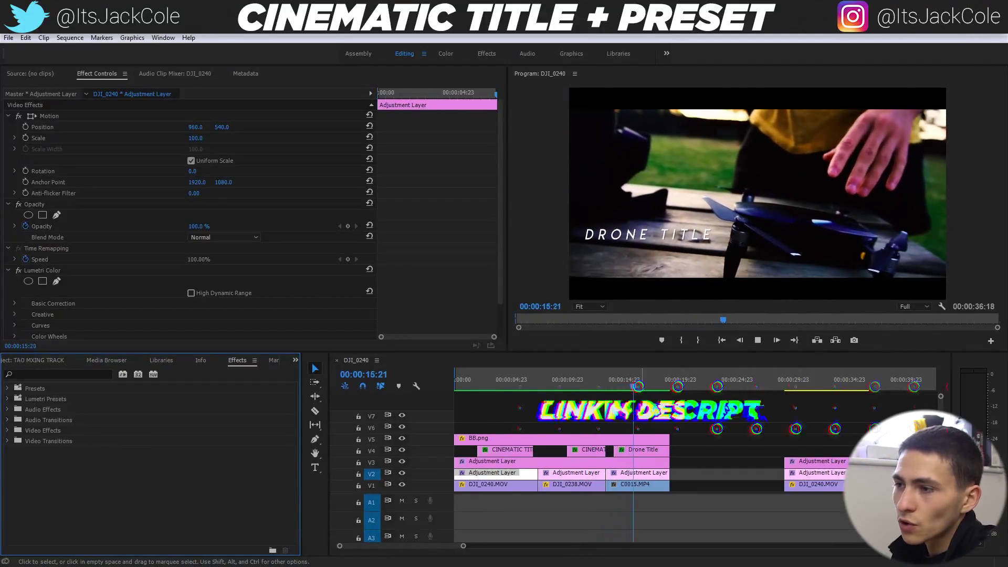
{"action": "left_click", "coordinate": [642, 472]}
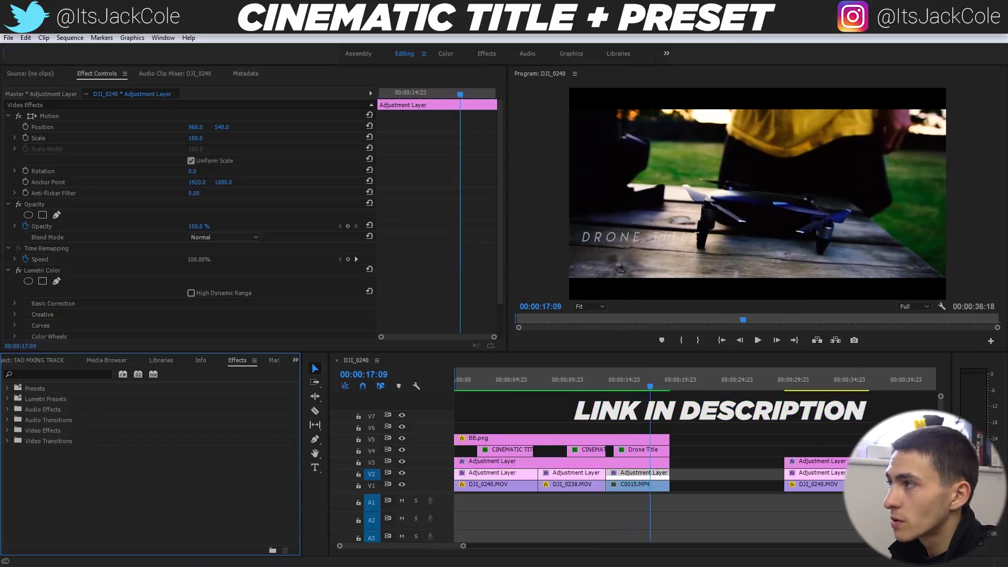
{"action": "key", "text": "alt+Tab"}
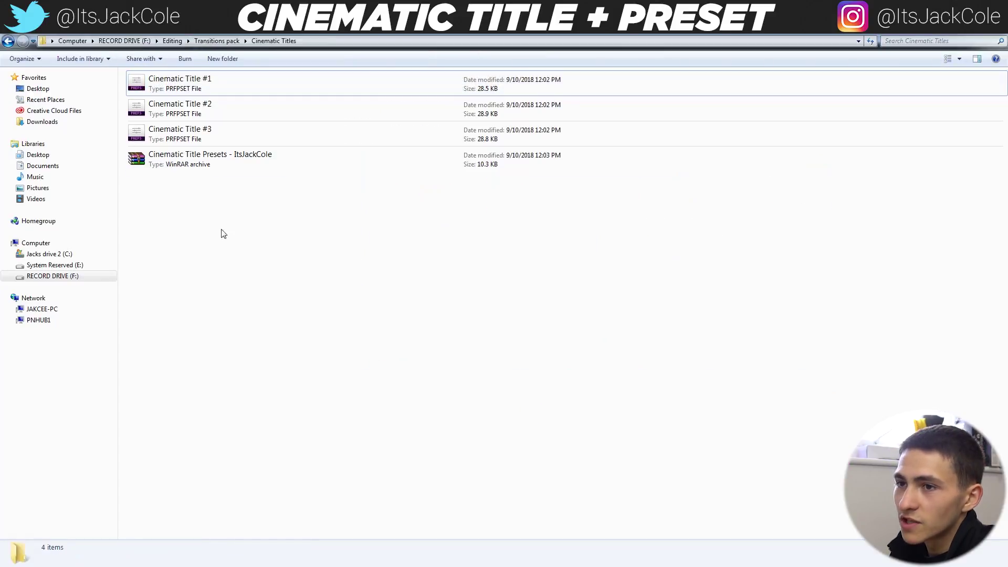
Step: Look over the Cinematic Title #1–#3 preset files and the presets archive, then return to Premiere
{"action": "left_click", "coordinate": [203, 114]}
{"action": "left_click", "coordinate": [216, 134]}
{"action": "left_click", "coordinate": [213, 83]}
{"action": "left_click", "coordinate": [214, 108]}
{"action": "left_click", "coordinate": [215, 134]}
{"action": "left_click", "coordinate": [231, 166]}
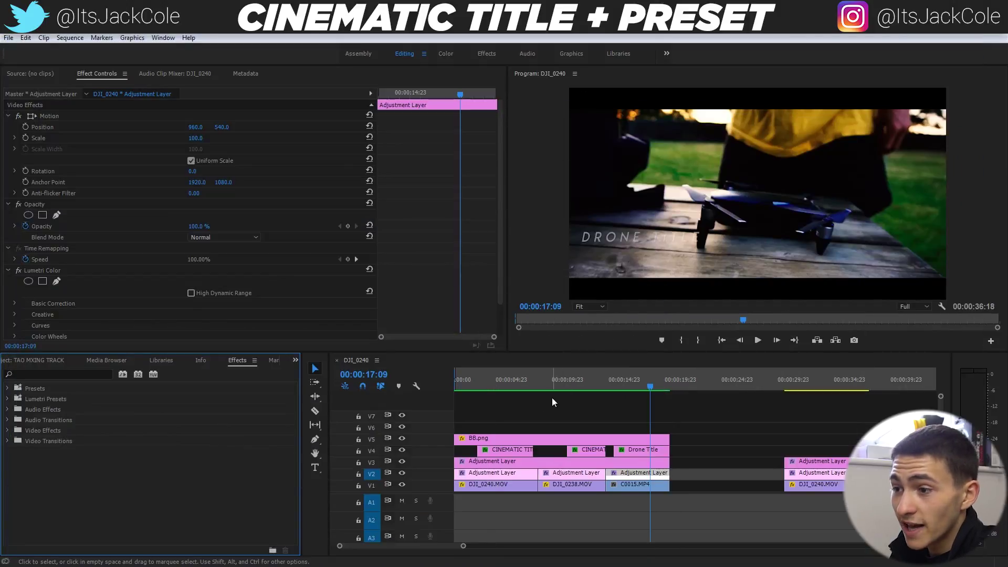
{"action": "left_click", "coordinate": [553, 398]}
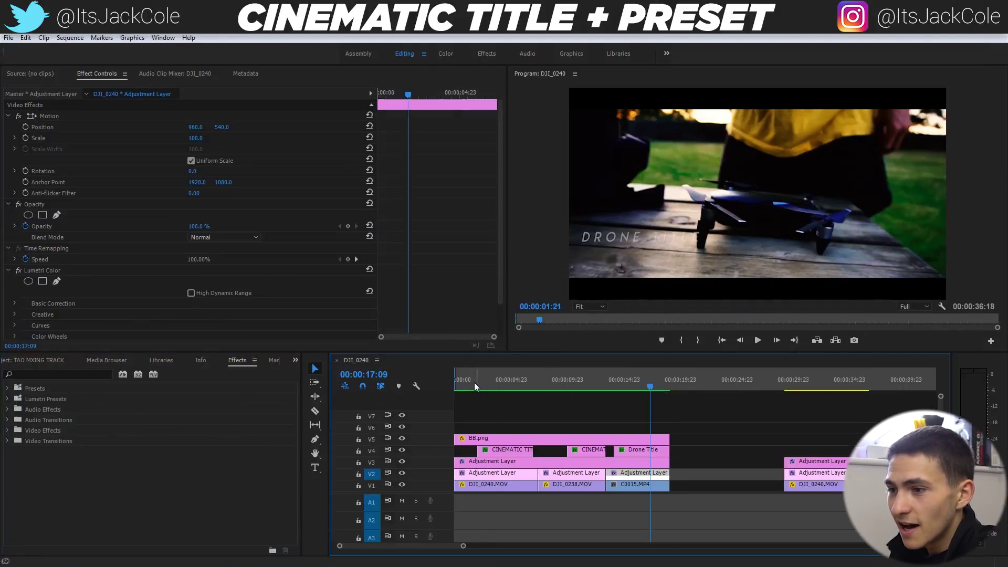
{"action": "key", "text": "Home"}
{"action": "left_click", "coordinate": [489, 403]}
{"action": "key", "text": "space"}
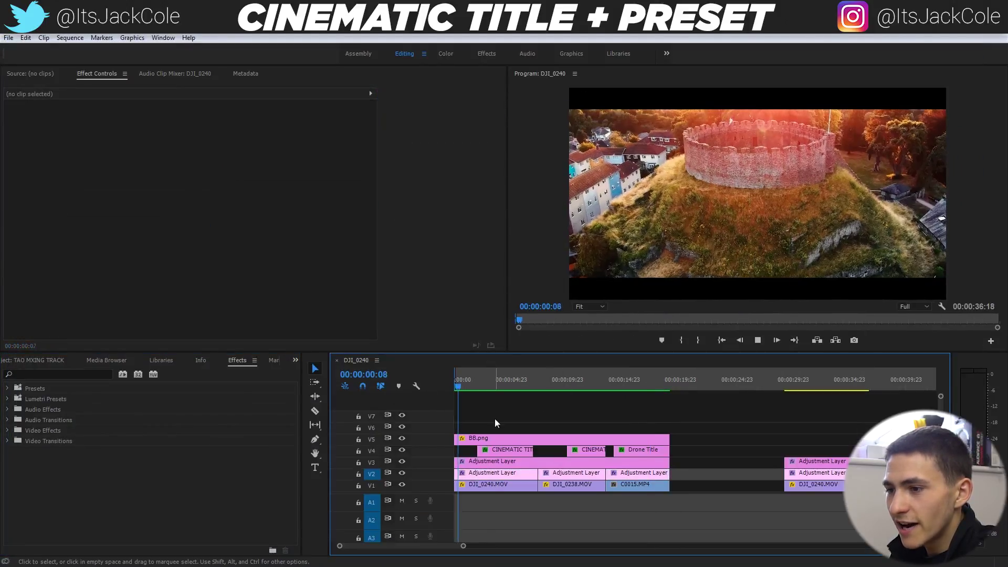
{"action": "key", "text": "d"}
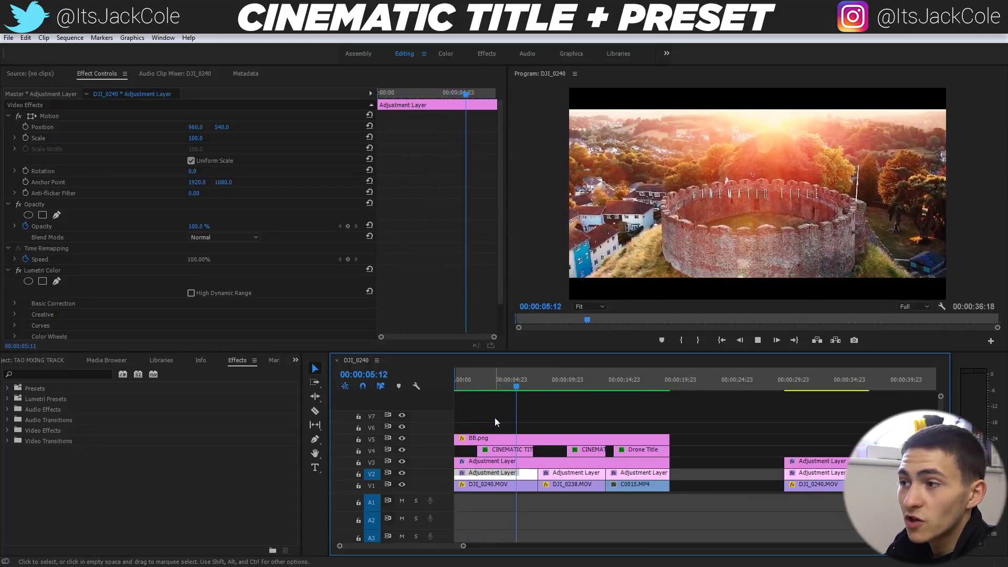
{"action": "key", "text": "space"}
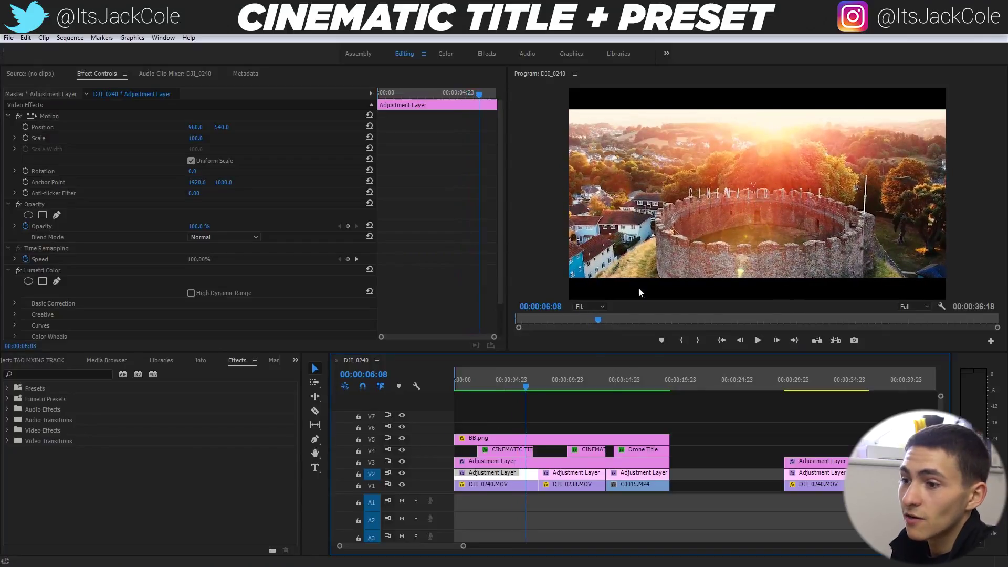
{"action": "left_click", "coordinate": [556, 400]}
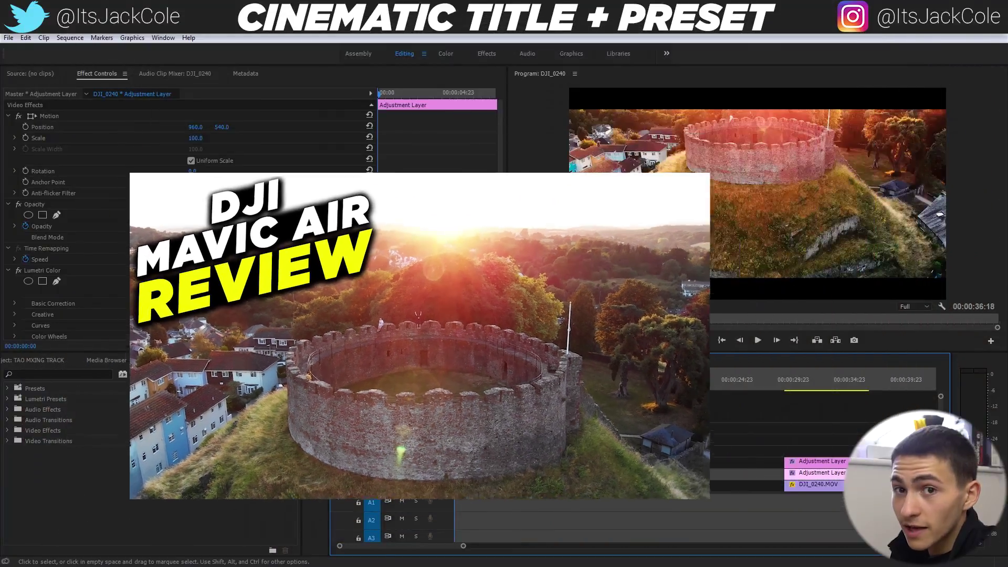
{"action": "key", "text": "space"}
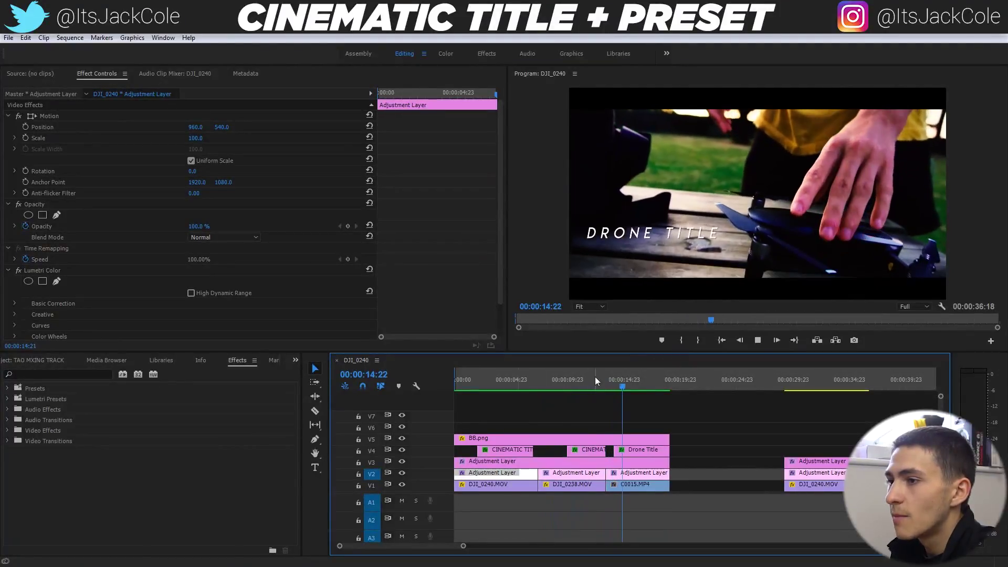
{"action": "left_click", "coordinate": [470, 382]}
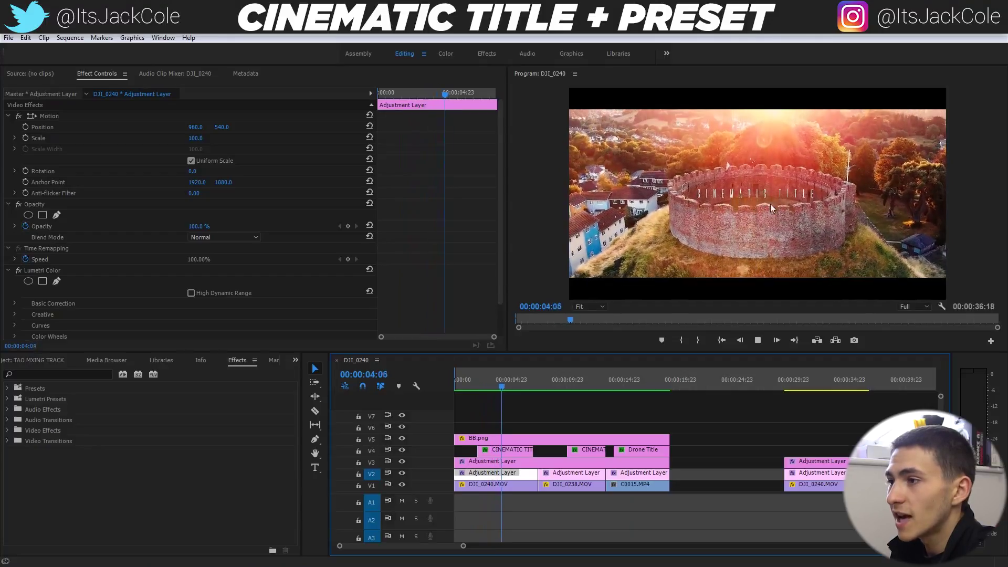
{"action": "left_click", "coordinate": [560, 382]}
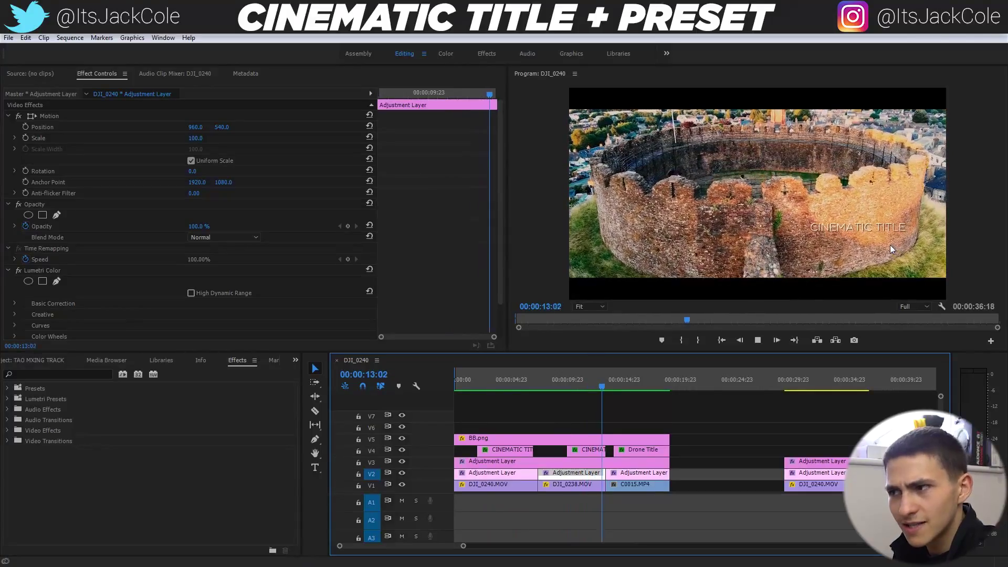
{"action": "left_click_drag", "start_coordinate": [593, 382], "coordinate": [581, 386]}
{"action": "key", "text": "space"}
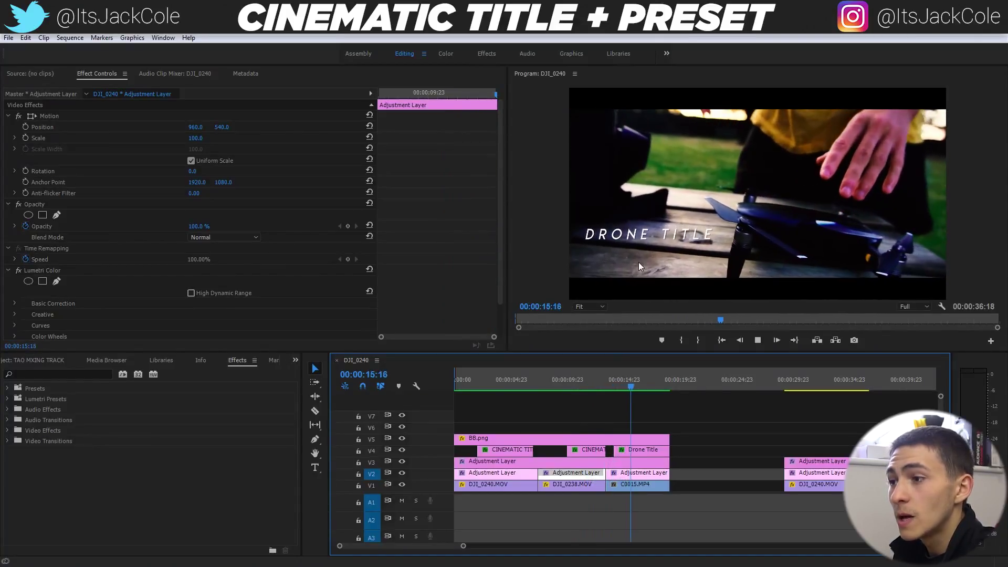
{"action": "key", "text": "space"}
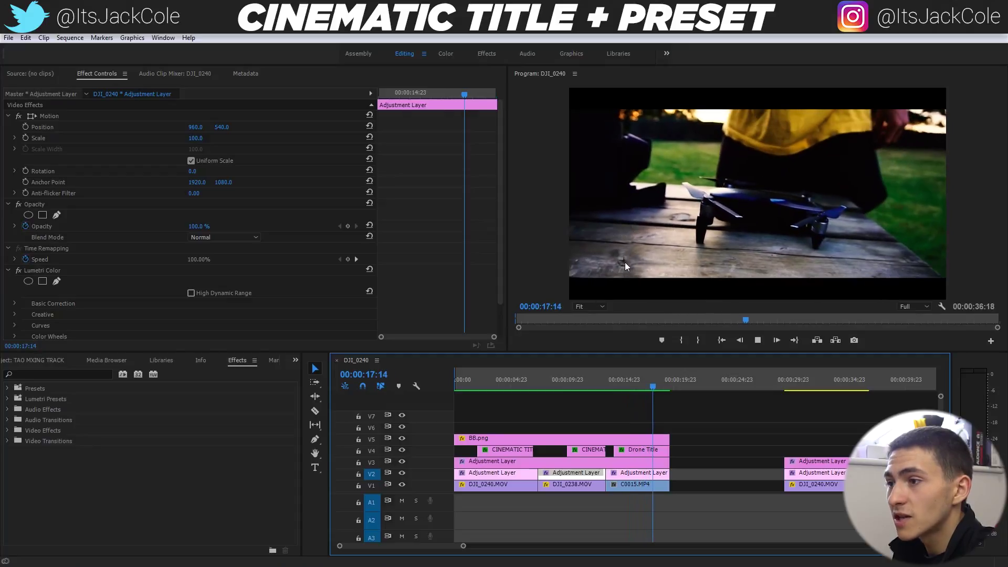
{"action": "key", "text": "alt+Tab"}
{"action": "left_click", "coordinate": [219, 159]}
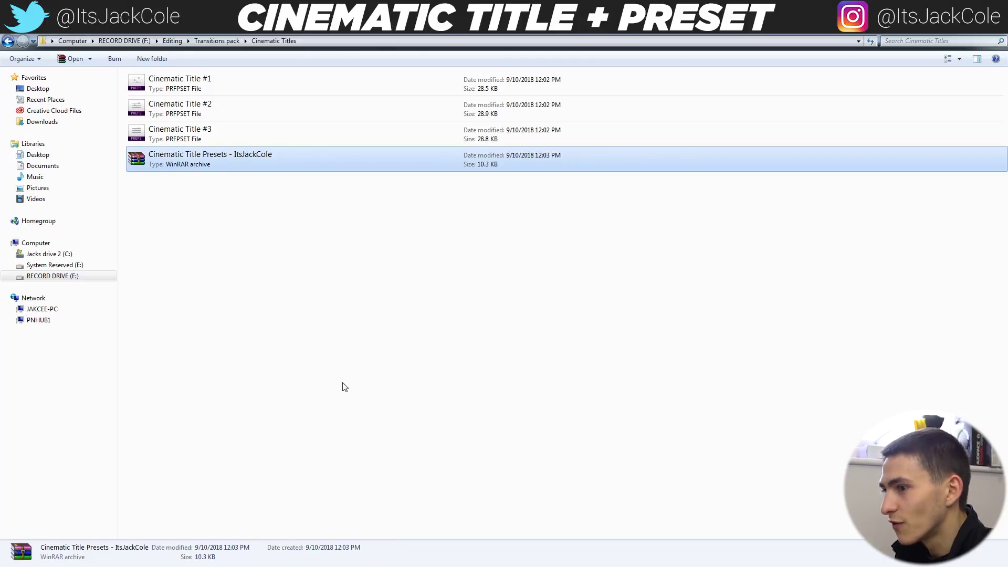
{"action": "key", "text": "alt+Tab"}
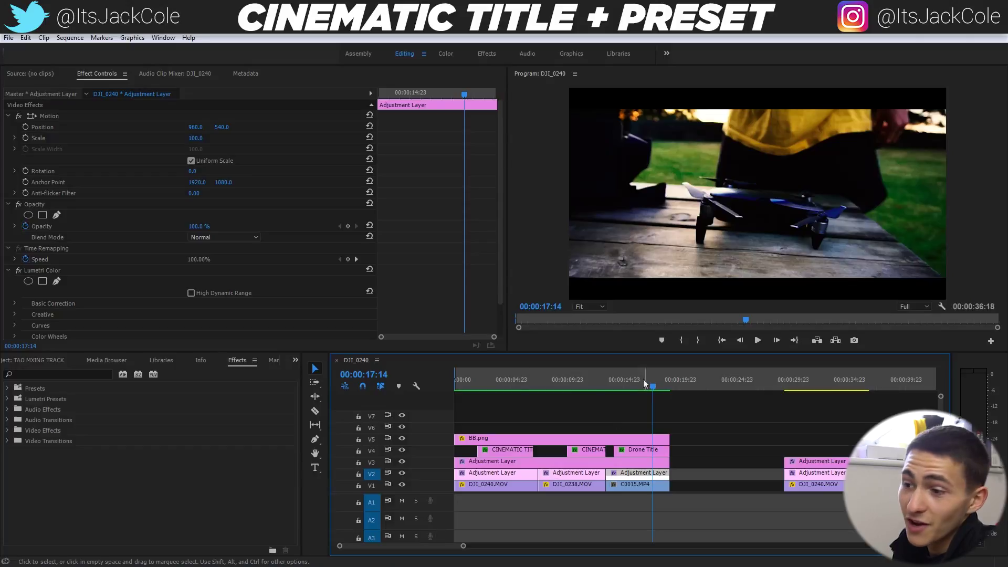
Step: Create a new text graphic at 00:00:20:20 in the gap after the C0015 clip
{"action": "left_click", "coordinate": [728, 413]}
{"action": "left_click", "coordinate": [690, 385]}
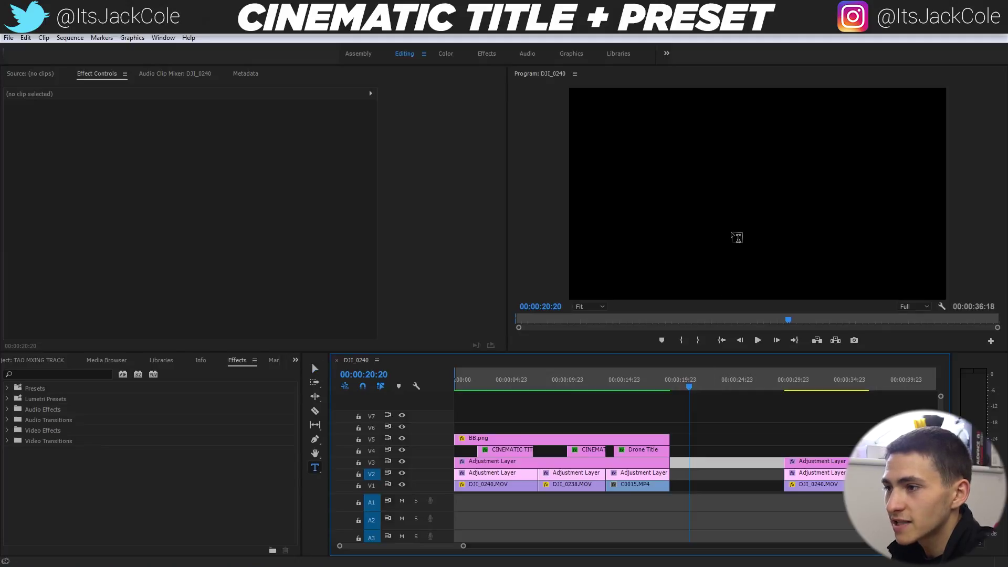
{"action": "left_click", "coordinate": [732, 231]}
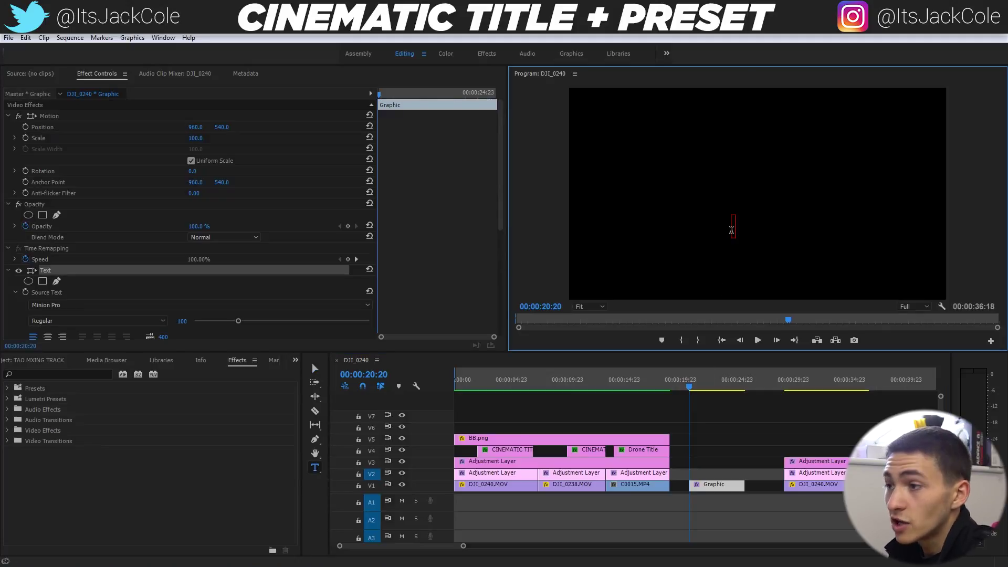
{"action": "left_click", "coordinate": [736, 421]}
Step: Select the new Graphic clip on V1 and expand the Effects Presets folder
{"action": "left_click", "coordinate": [723, 487]}
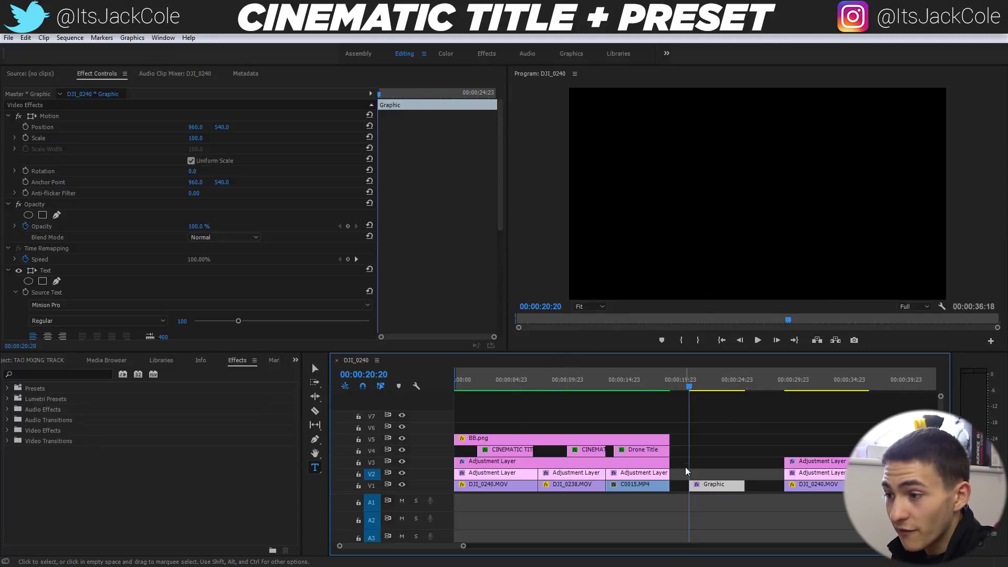
{"action": "left_click", "coordinate": [236, 367]}
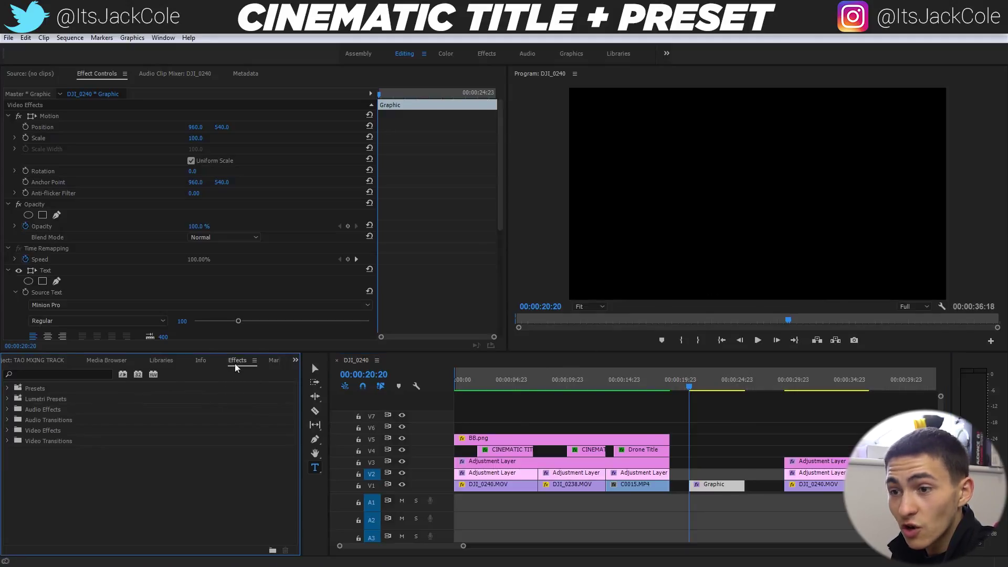
{"action": "left_click", "coordinate": [8, 389]}
Step: Import the Cinematic Title preset file into the Presets folder
{"action": "right_click", "coordinate": [32, 393]}
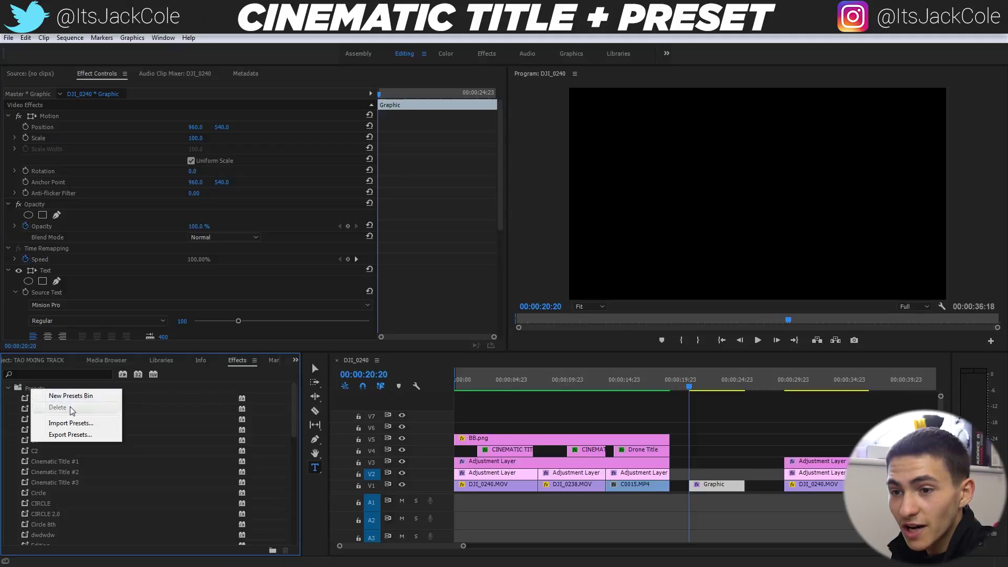
{"action": "left_click", "coordinate": [71, 423]}
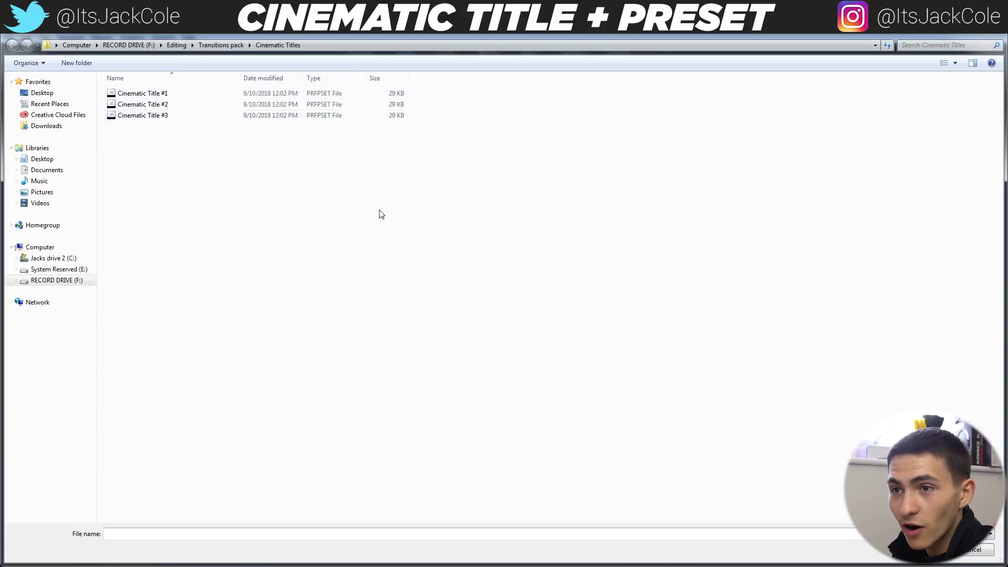
{"action": "key", "text": "ctrl+a"}
{"action": "key", "text": "Return"}
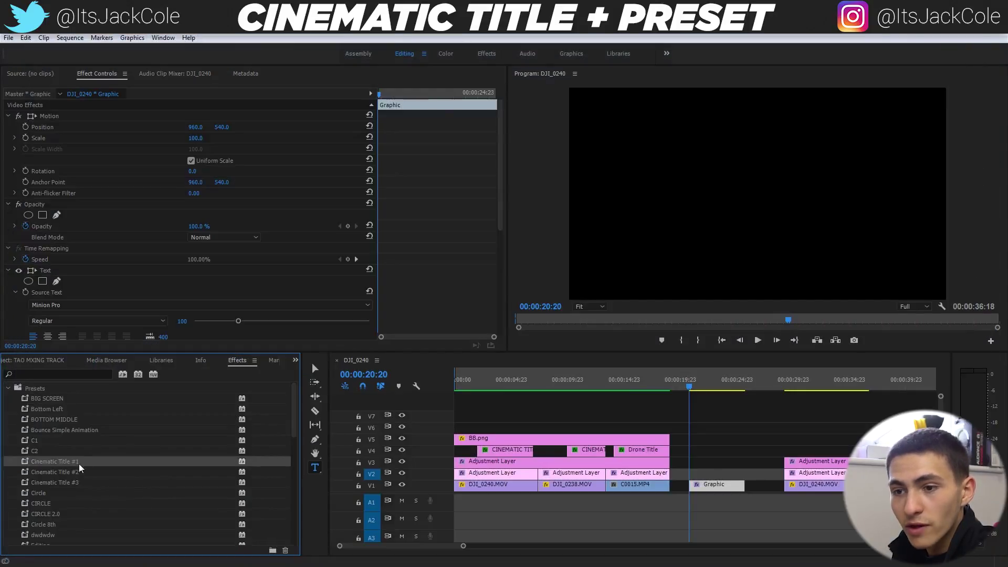
Step: Apply the Cinematic Title #1 preset to the Graphic clip on V1 and preview it
{"action": "right_click", "coordinate": [37, 388]}
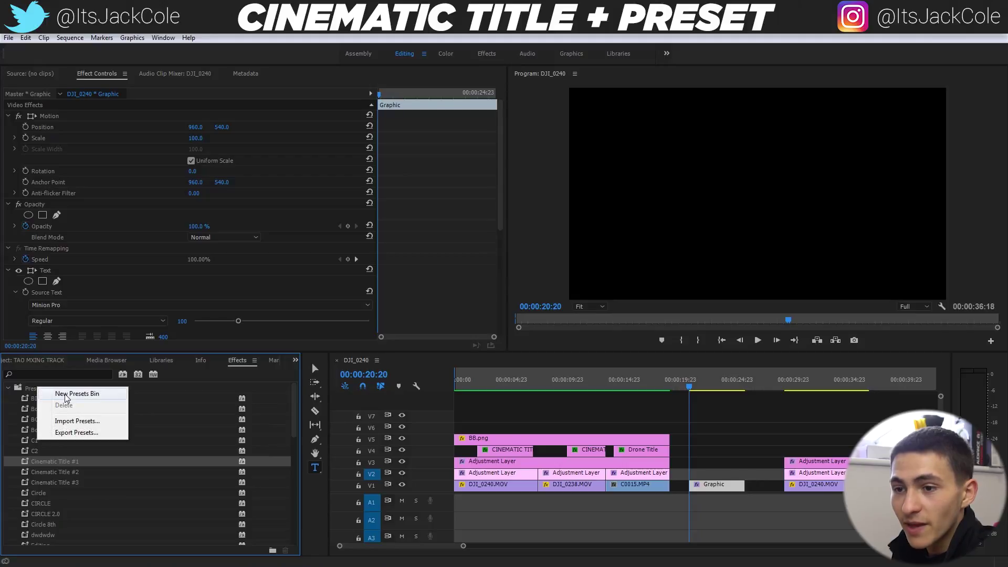
{"action": "left_click", "coordinate": [53, 466]}
{"action": "left_click_drag", "start_coordinate": [32, 464], "coordinate": [839, 484]}
{"action": "left_click_drag", "start_coordinate": [705, 487], "coordinate": [706, 489]}
{"action": "key", "text": "space"}
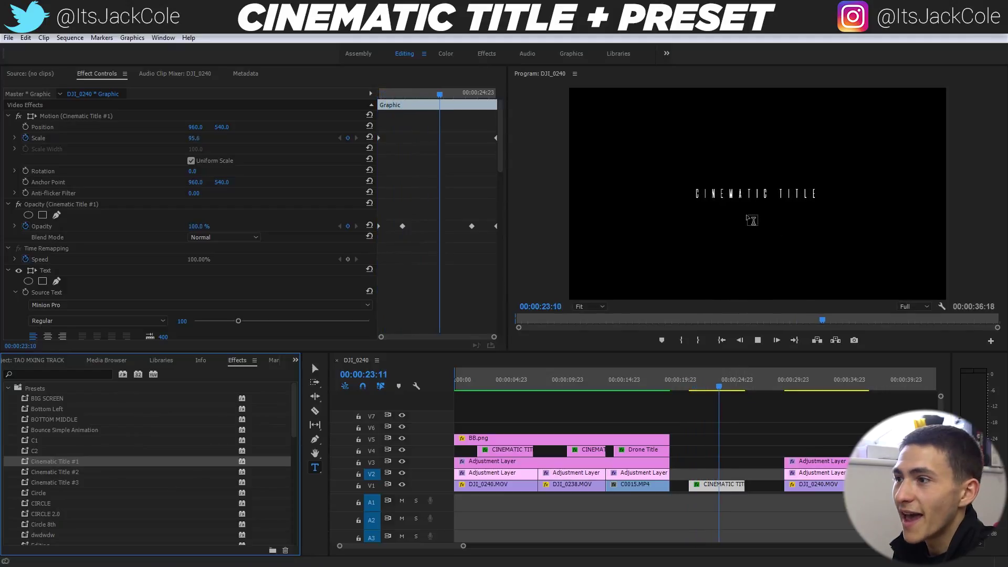
Step: Replace the CINEMATIC TITLE text with a string of HAHA letters and preview the animation
{"action": "triple_click", "coordinate": [779, 197]}
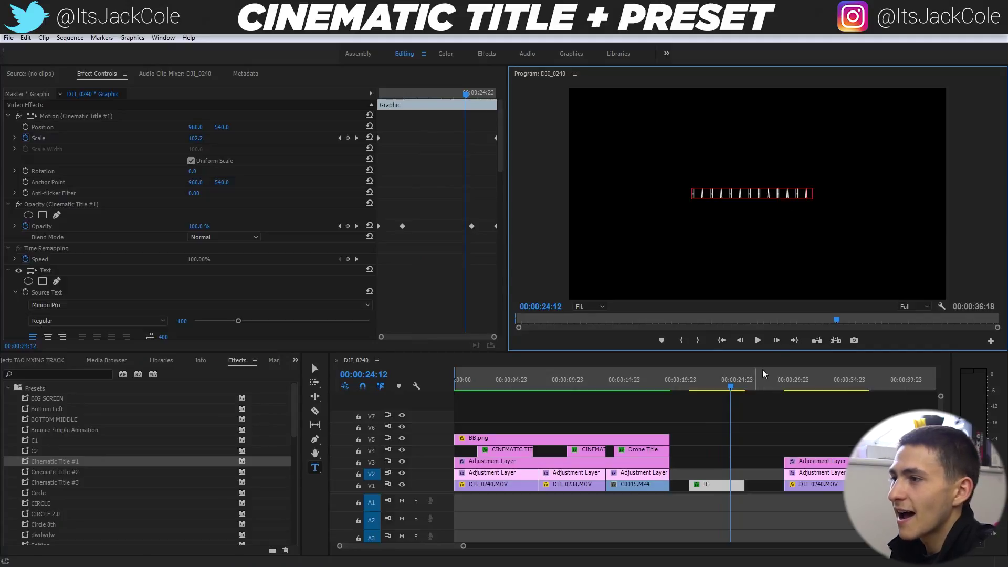
{"action": "key", "text": "Escape"}
{"action": "key", "text": "Up"}
{"action": "key", "text": "space"}
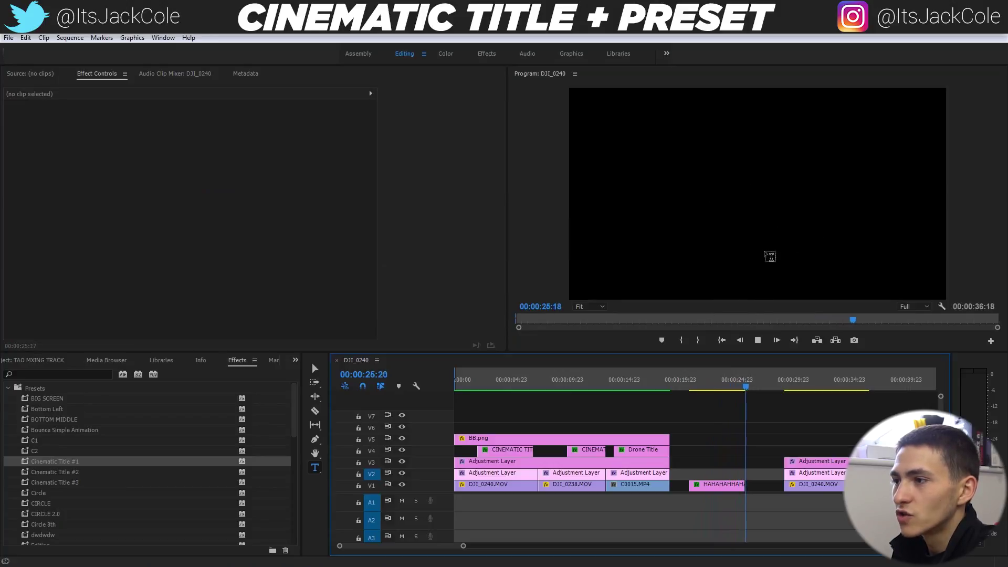
{"action": "left_click", "coordinate": [710, 389]}
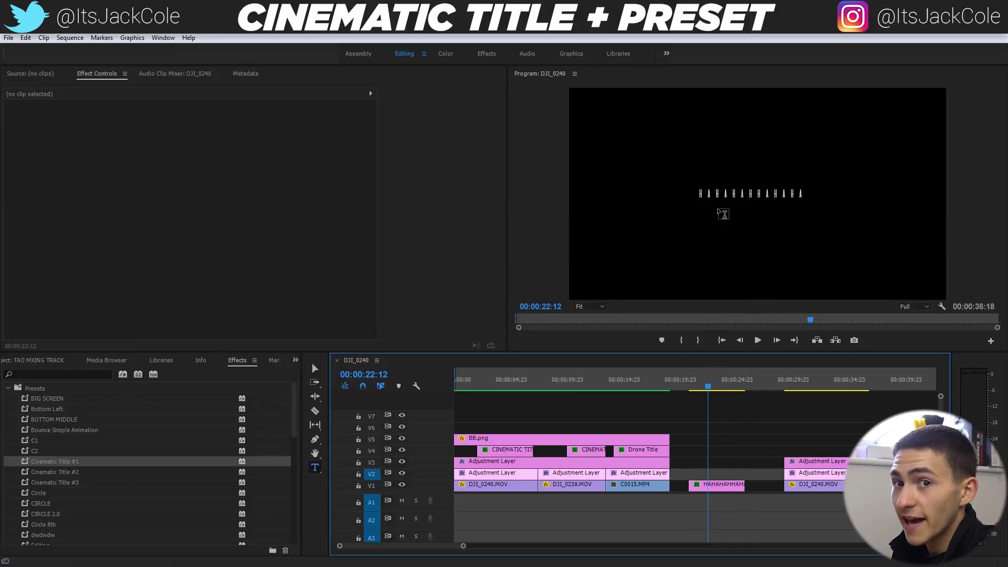
{"action": "key", "text": "space"}
Step: Delete the title clip and move the later clips left to start at 00:00:23:03
{"action": "left_click", "coordinate": [726, 483]}
{"action": "key", "text": "Delete"}
{"action": "left_click_drag", "start_coordinate": [783, 426], "coordinate": [742, 487]}
{"action": "left_click", "coordinate": [733, 409]}
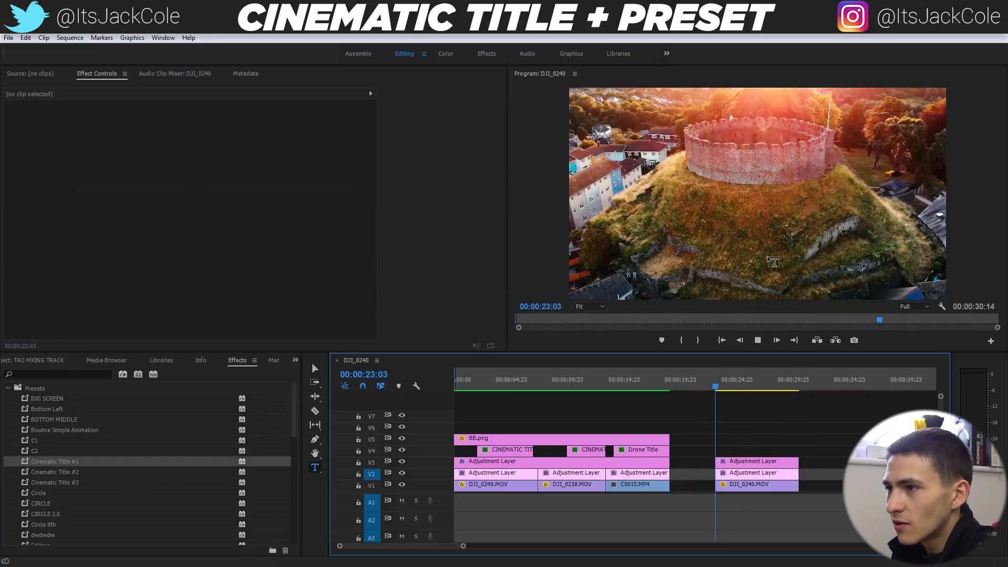
Step: Set an In point at 00:00:23:03 and render previews from In to Out
{"action": "left_click", "coordinate": [756, 472]}
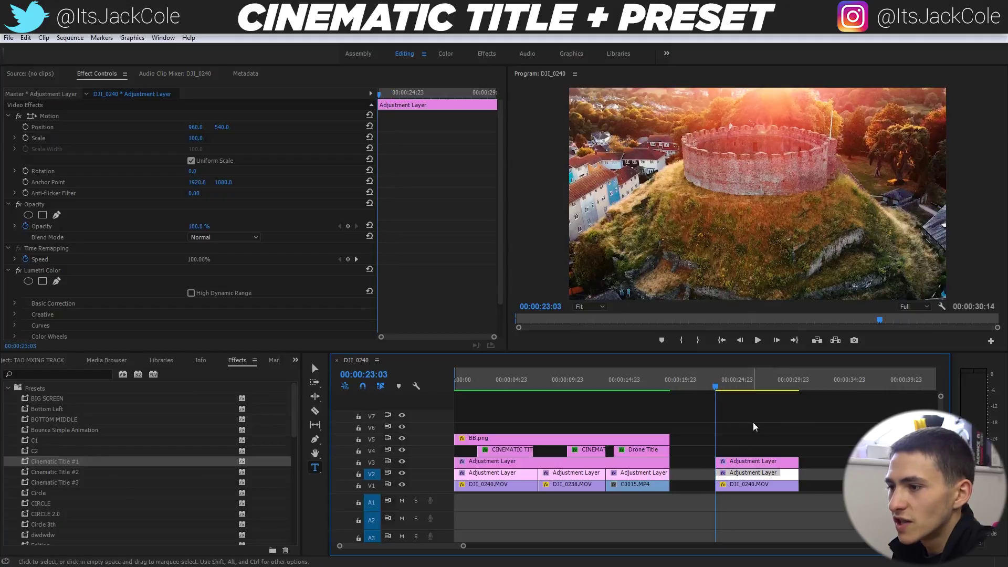
{"action": "left_click", "coordinate": [746, 452]}
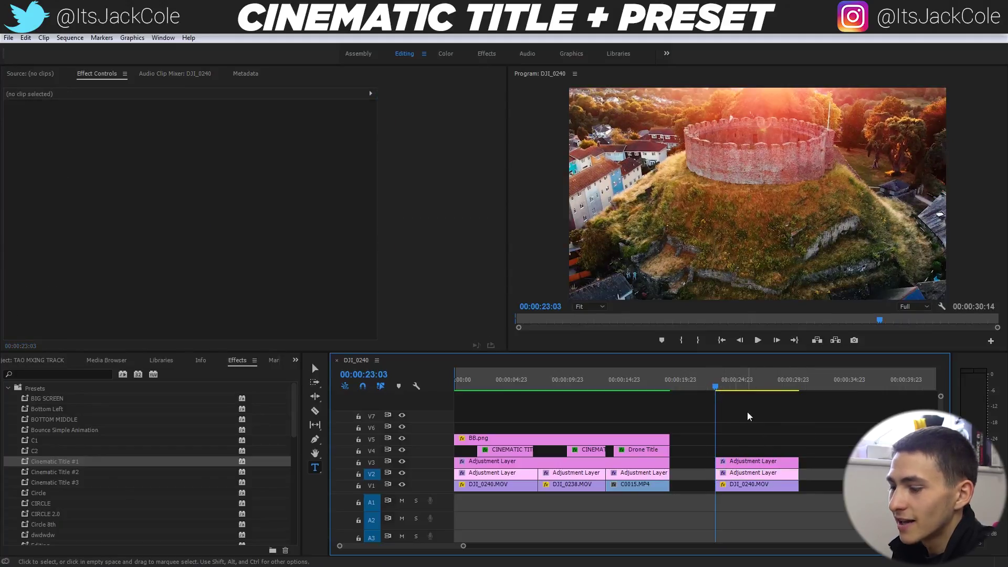
{"action": "key", "text": "i"}
{"action": "left_click", "coordinate": [70, 38]}
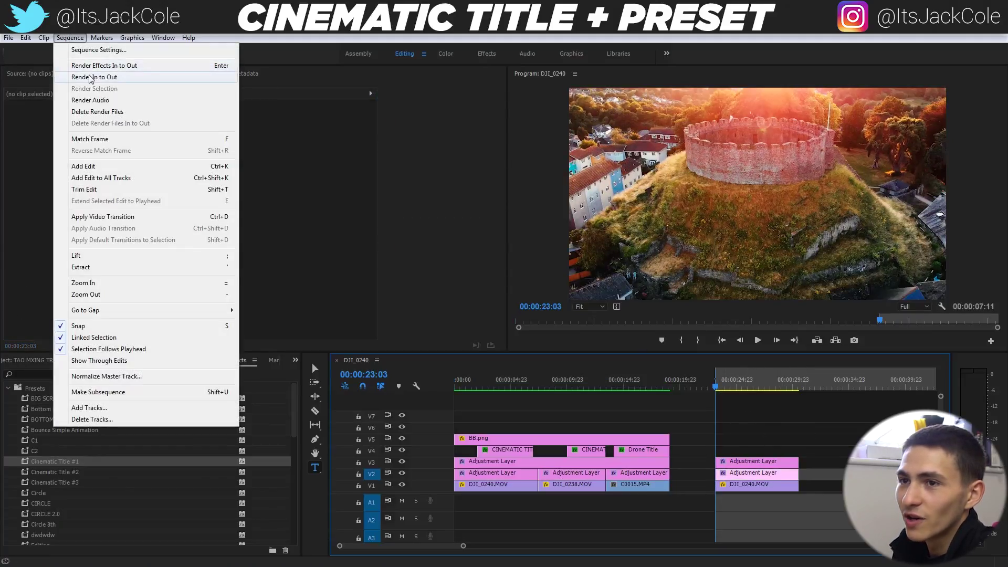
{"action": "left_click", "coordinate": [90, 77]}
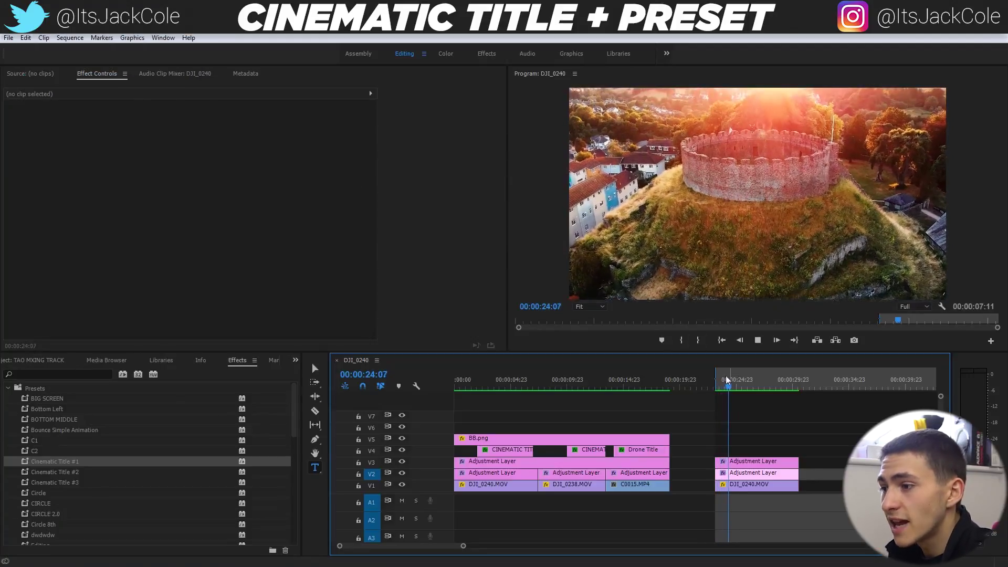
{"action": "left_click", "coordinate": [751, 472]}
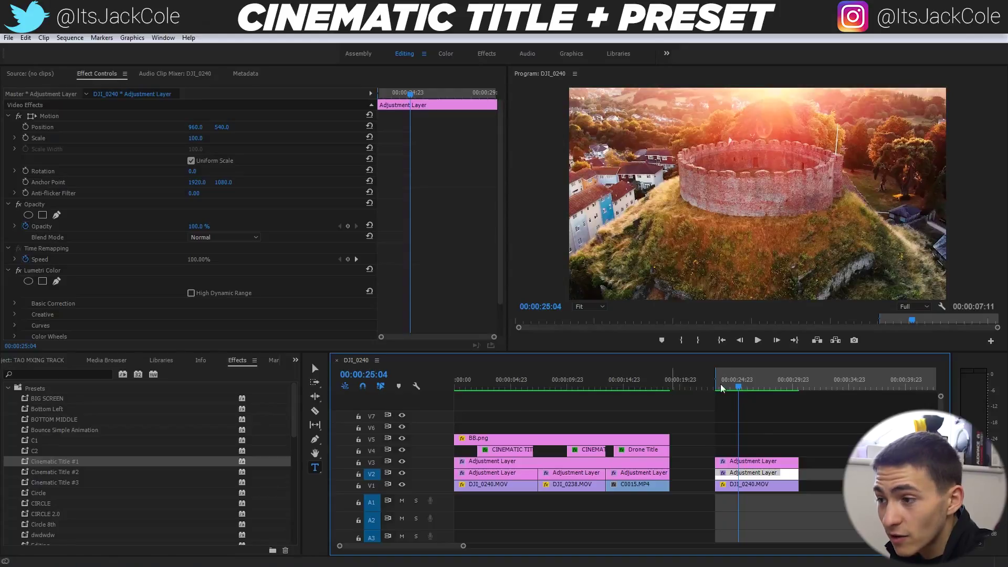
{"action": "left_click", "coordinate": [503, 370]}
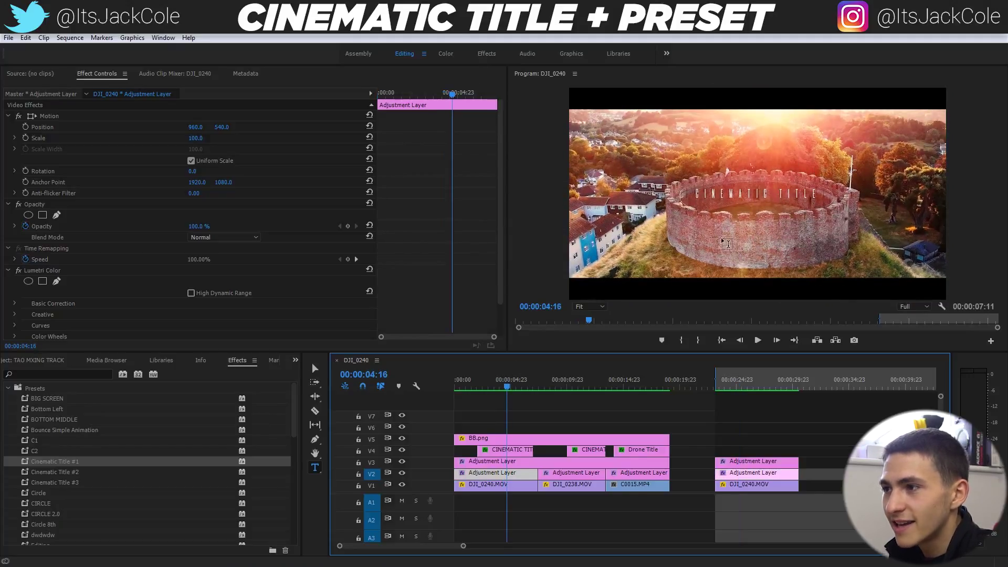
{"action": "left_click", "coordinate": [571, 415]}
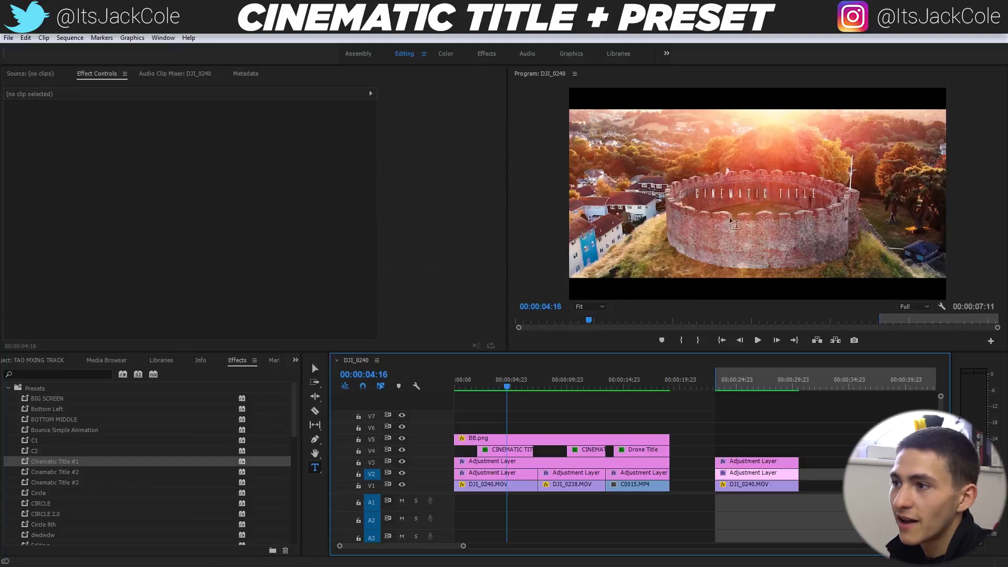
{"action": "left_click", "coordinate": [722, 379]}
{"action": "key", "text": "space"}
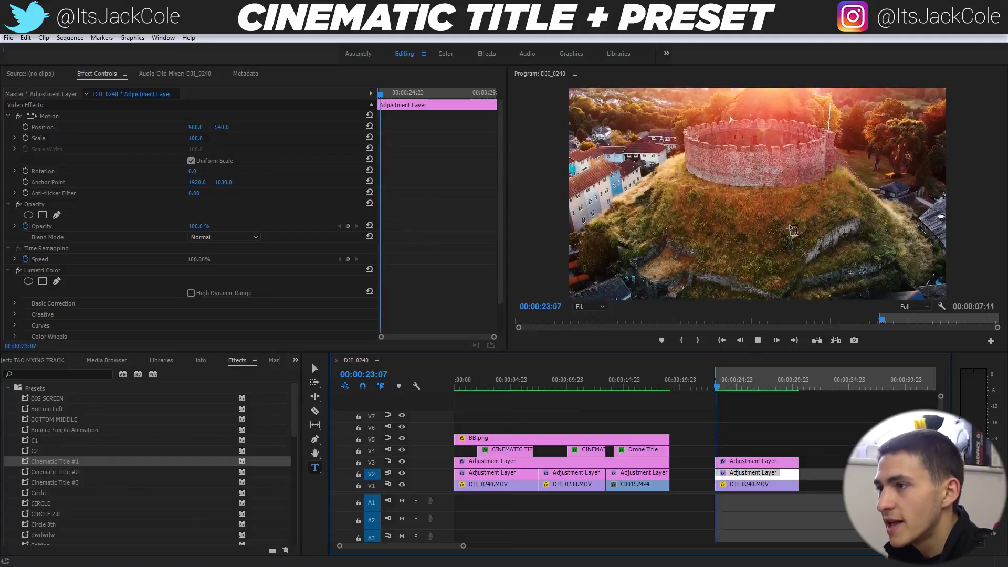
{"action": "key", "text": "space"}
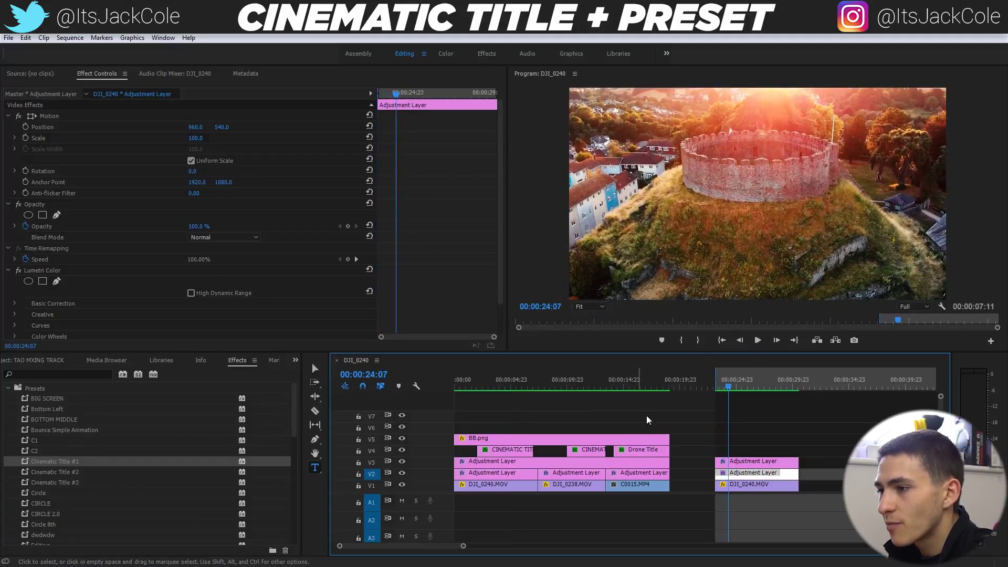
Step: Extend BB.png on V5 so it covers the castle clips
{"action": "left_click", "coordinate": [637, 382]}
{"action": "left_click_drag", "start_coordinate": [668, 440], "coordinate": [798, 440]}
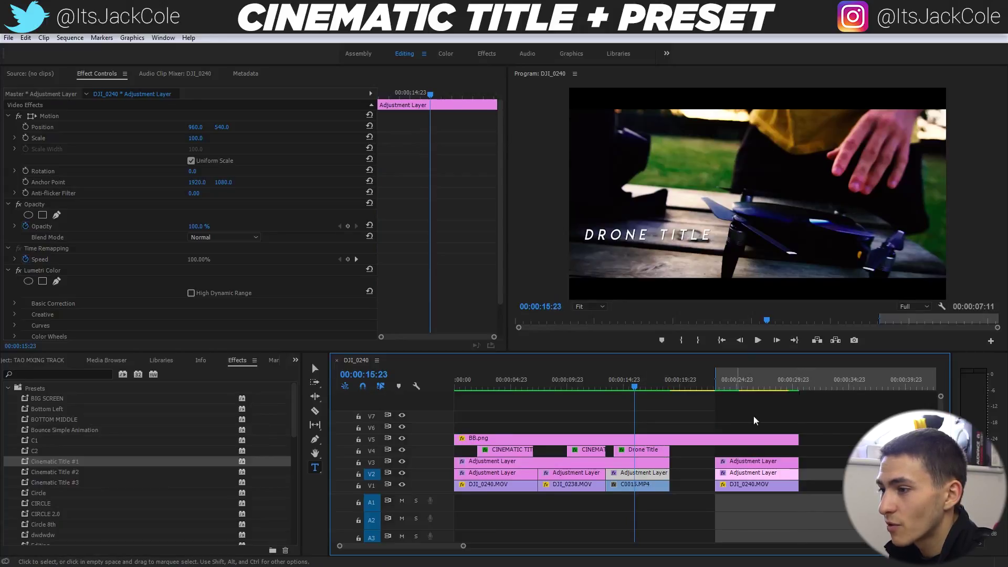
{"action": "left_click", "coordinate": [718, 386]}
Step: Render In to Out previews over the closing castle shot
{"action": "left_click", "coordinate": [70, 38]}
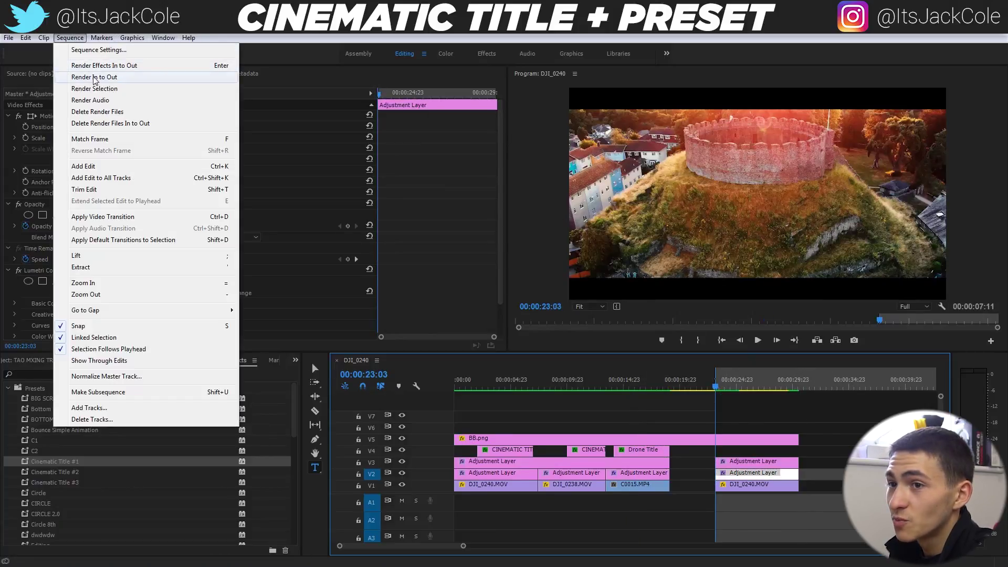
{"action": "left_click", "coordinate": [94, 75]}
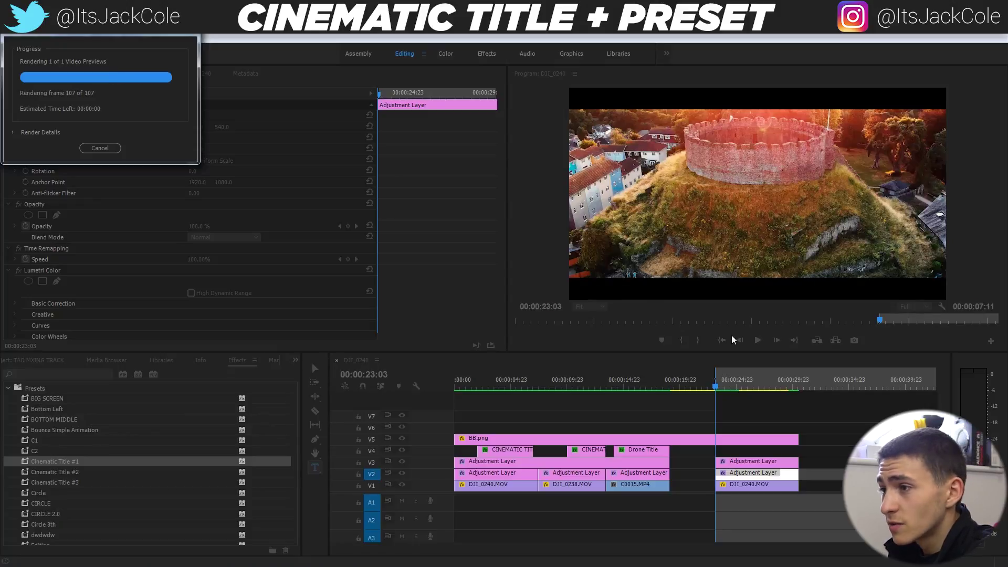
{"action": "key", "text": "space"}
{"action": "left_click", "coordinate": [765, 421]}
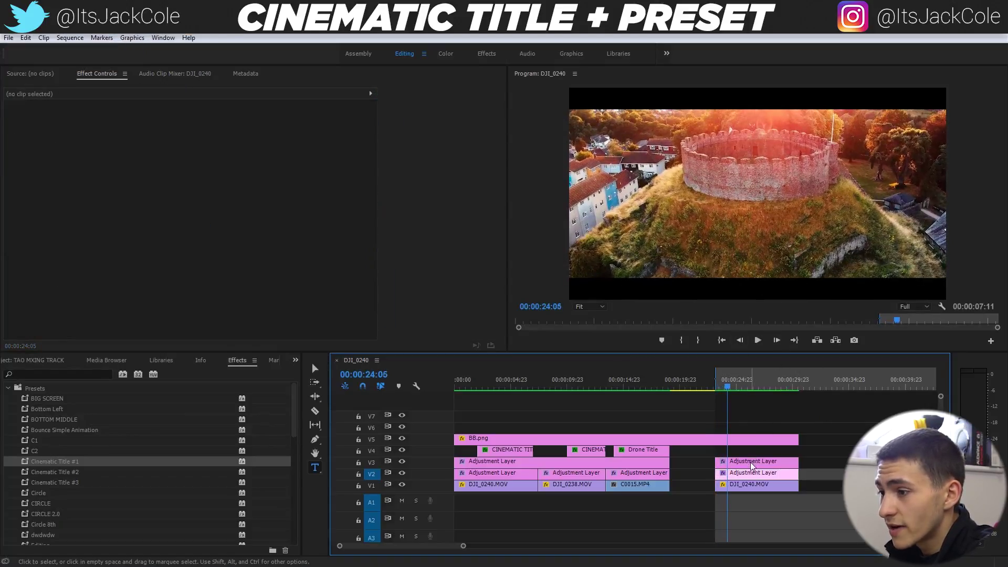
Step: Add a new text graphic reading 'SAMPLE TITLE' over the castle shot
{"action": "left_click", "coordinate": [760, 168]}
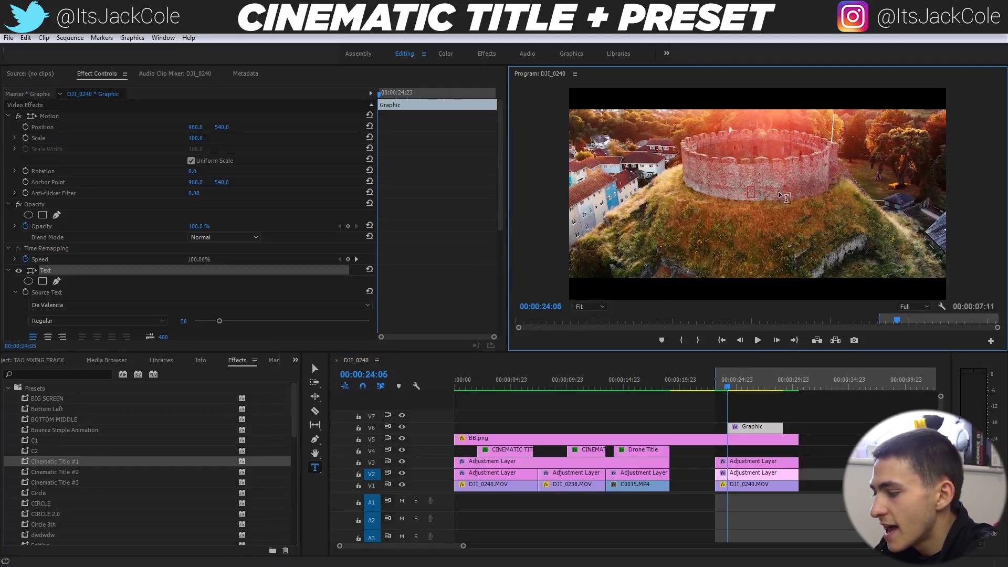
{"action": "type", "text": "SAMPLE TITLE"}
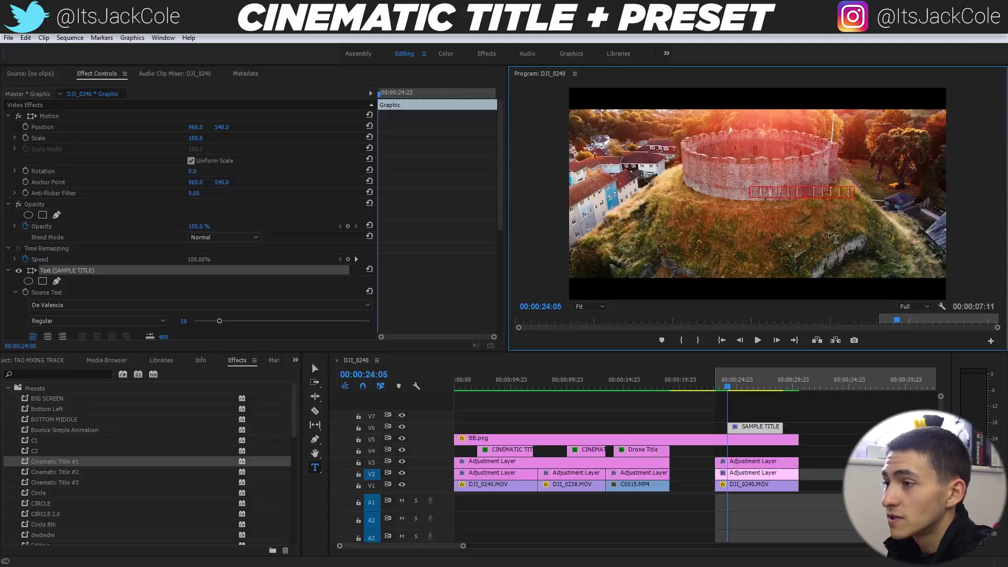
{"action": "left_click", "coordinate": [567, 52]}
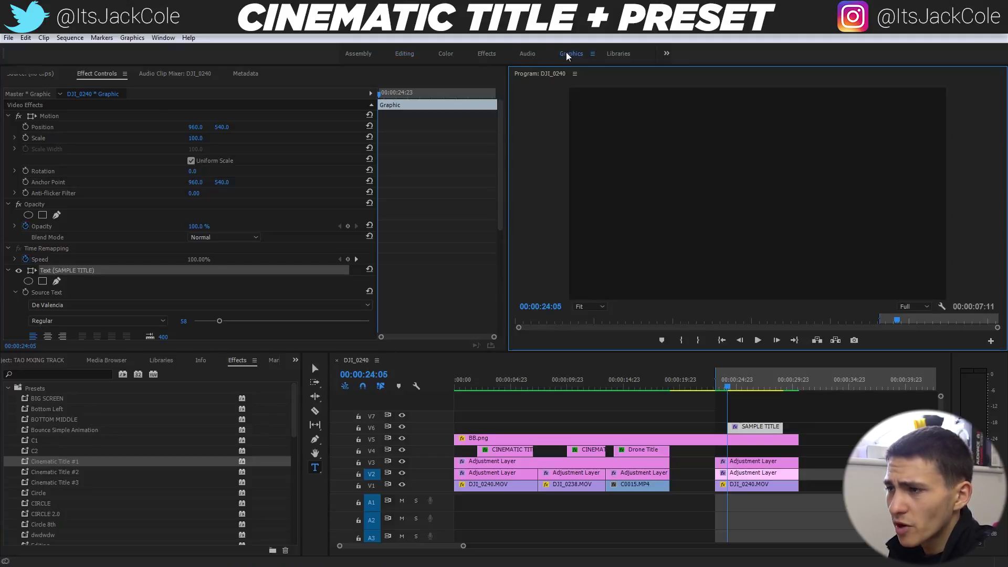
Step: Centre SAMPLE TITLE horizontally and enlarge it to De Valencia Regular size 58
{"action": "left_click", "coordinate": [923, 93]}
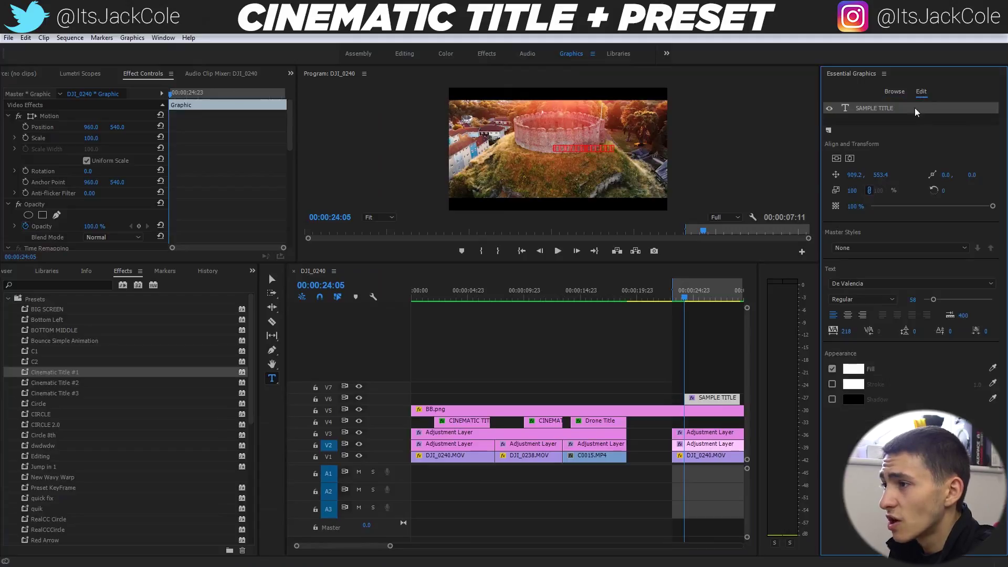
{"action": "left_click", "coordinate": [837, 158]}
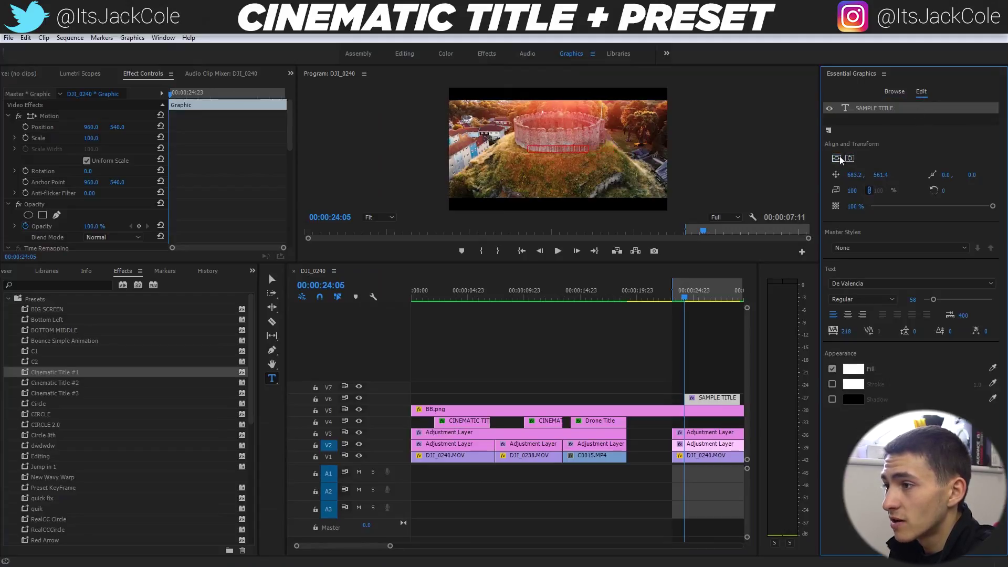
{"action": "left_click", "coordinate": [709, 314]}
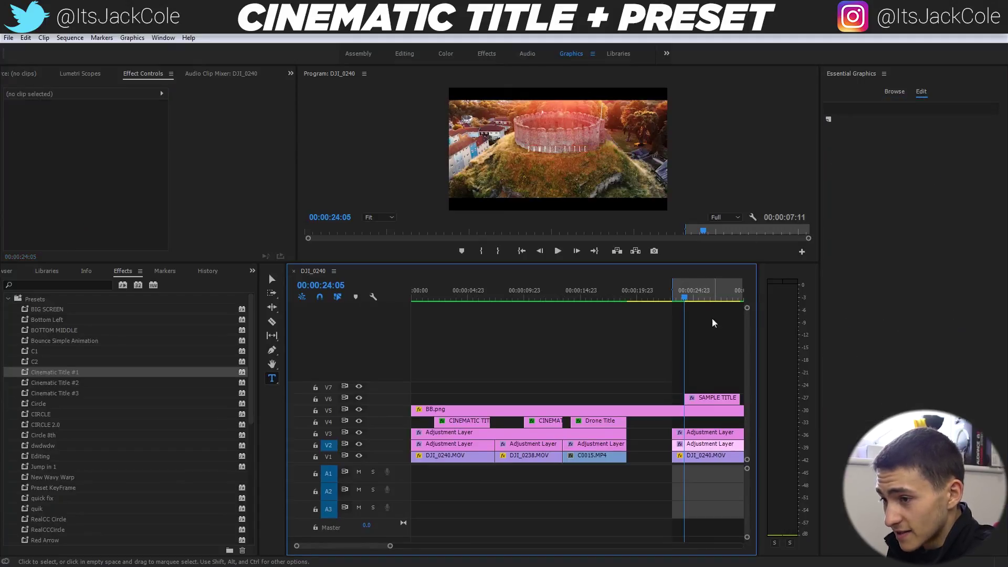
{"action": "left_click_drag", "start_coordinate": [374, 548], "coordinate": [378, 547]}
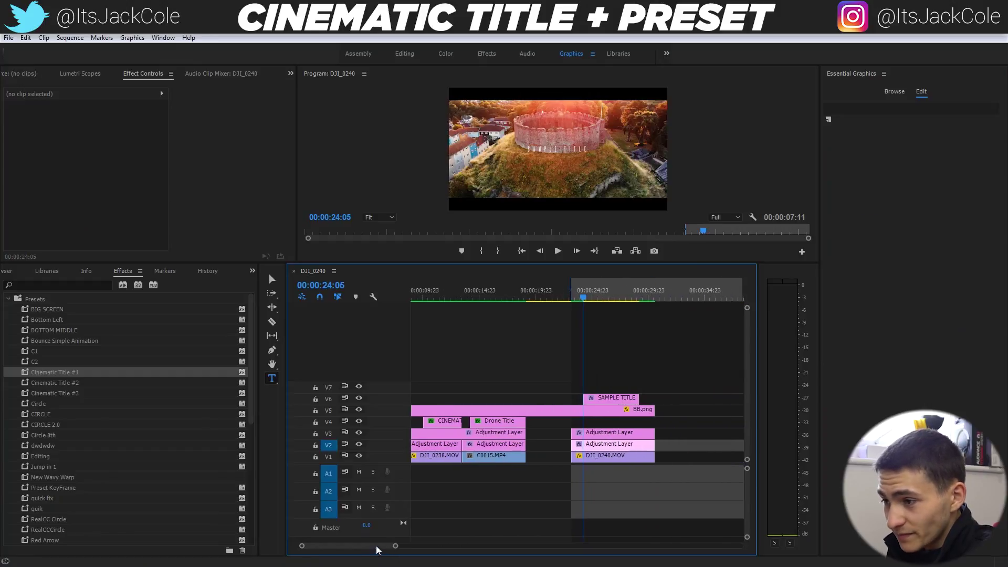
{"action": "left_click", "coordinate": [627, 400]}
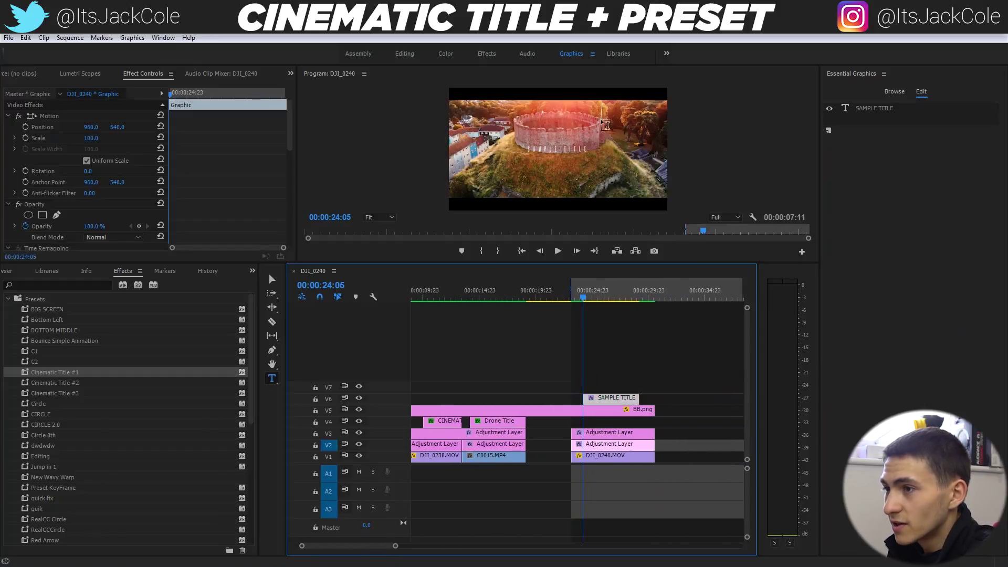
{"action": "left_click", "coordinate": [887, 110]}
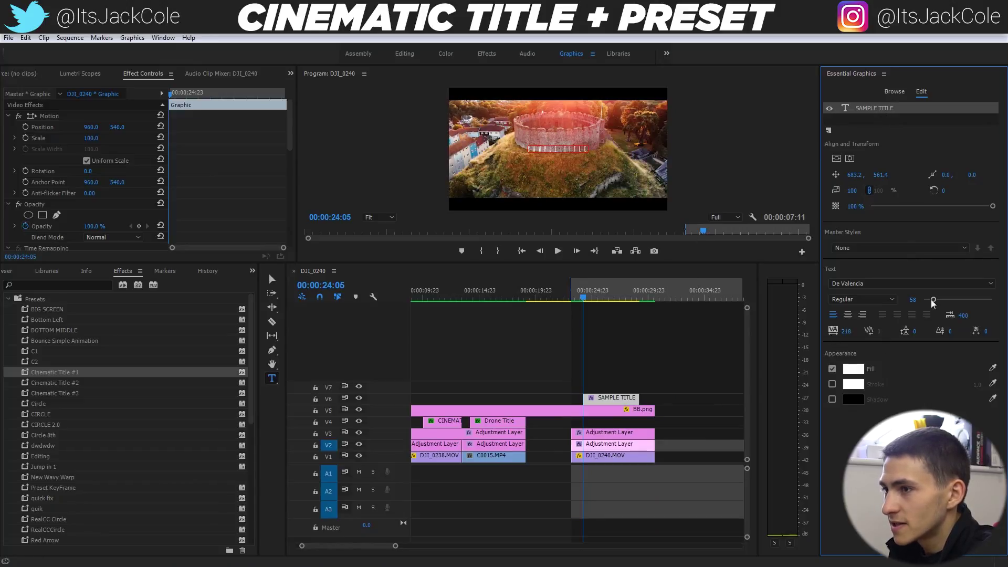
{"action": "left_click", "coordinate": [575, 148]}
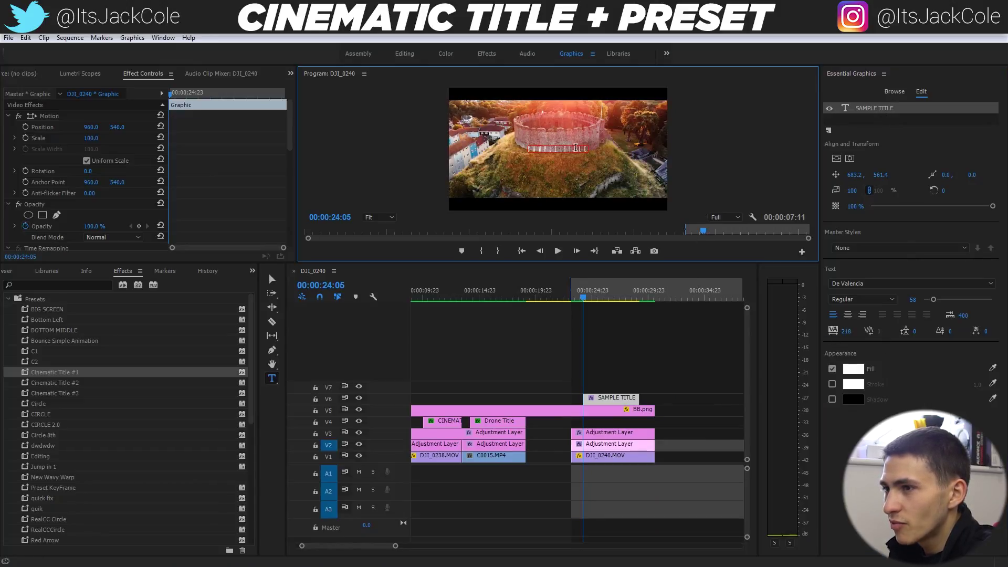
{"action": "left_click", "coordinate": [399, 55]}
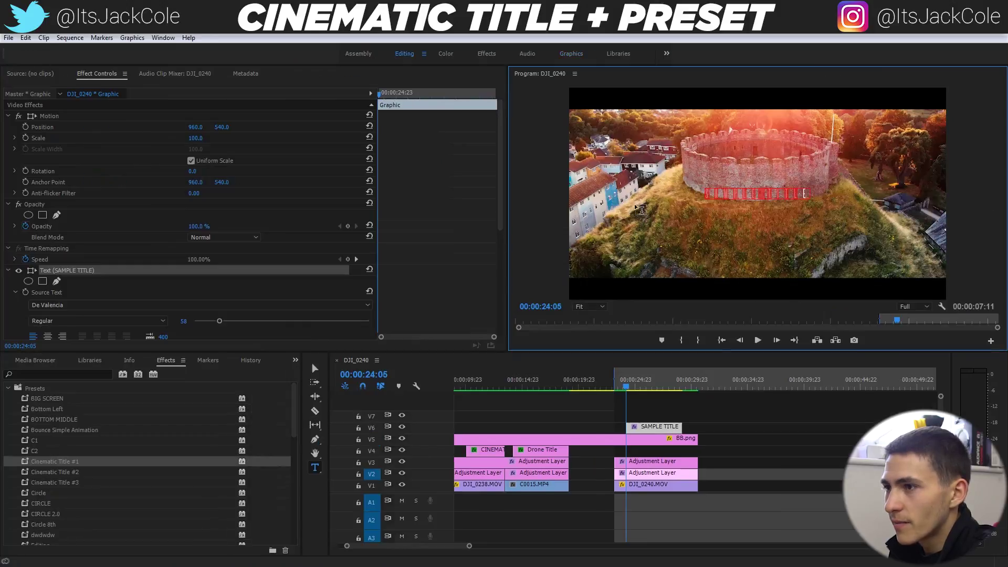
{"action": "left_click", "coordinate": [763, 414]}
{"action": "left_click", "coordinate": [616, 387]}
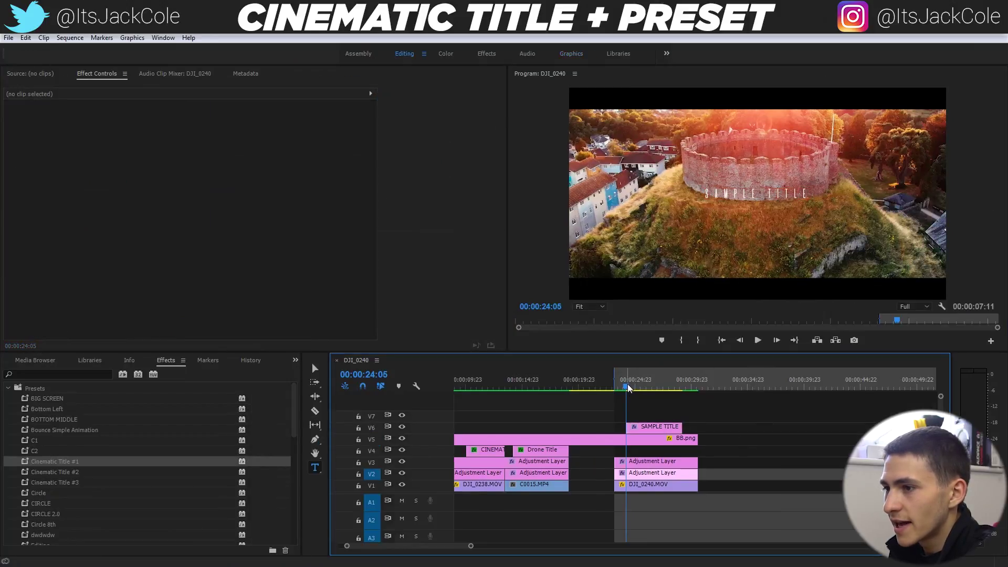
{"action": "key", "text": "space"}
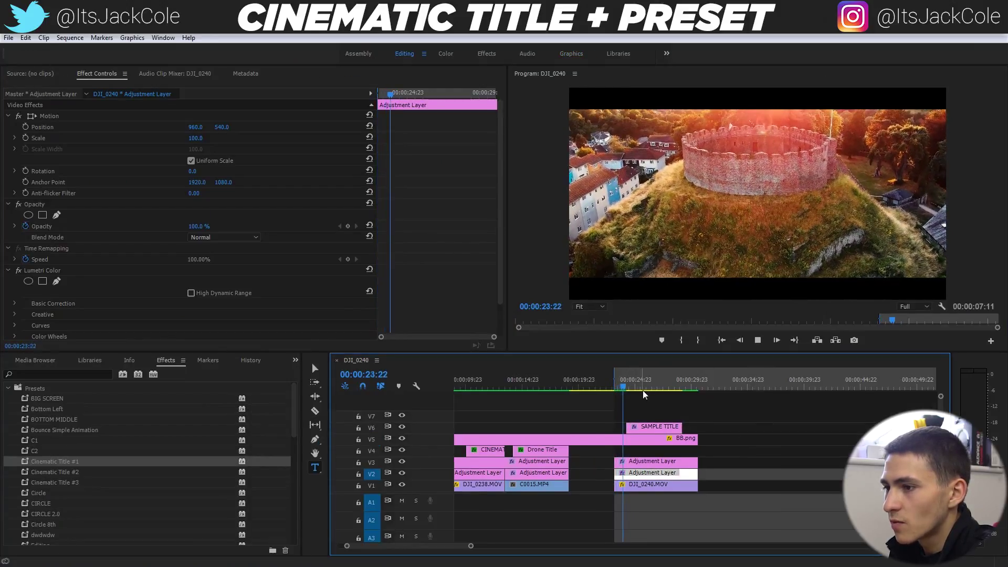
{"action": "key", "text": "space"}
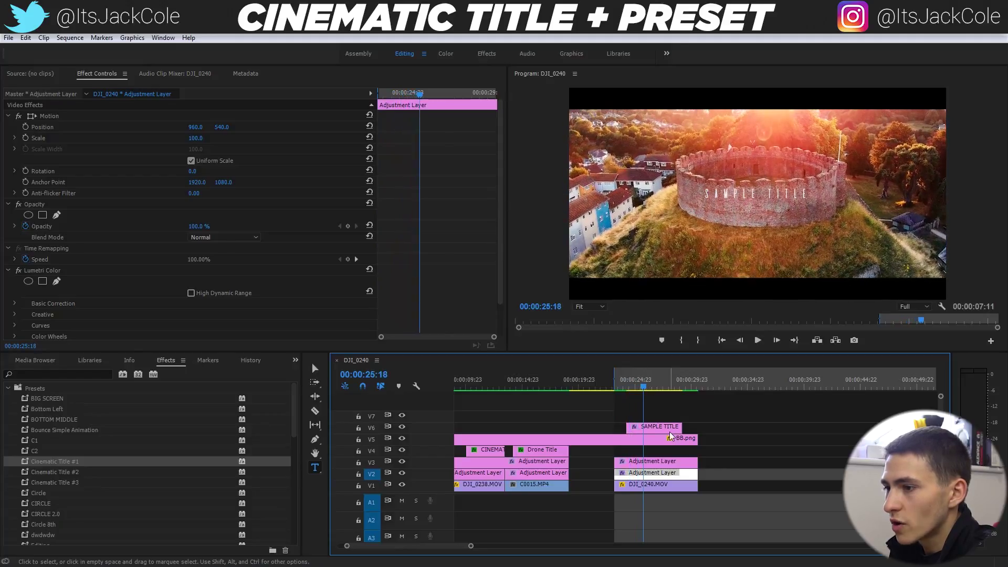
{"action": "left_click_drag", "start_coordinate": [675, 387], "coordinate": [687, 394]}
{"action": "left_click_drag", "start_coordinate": [656, 427], "coordinate": [661, 427]}
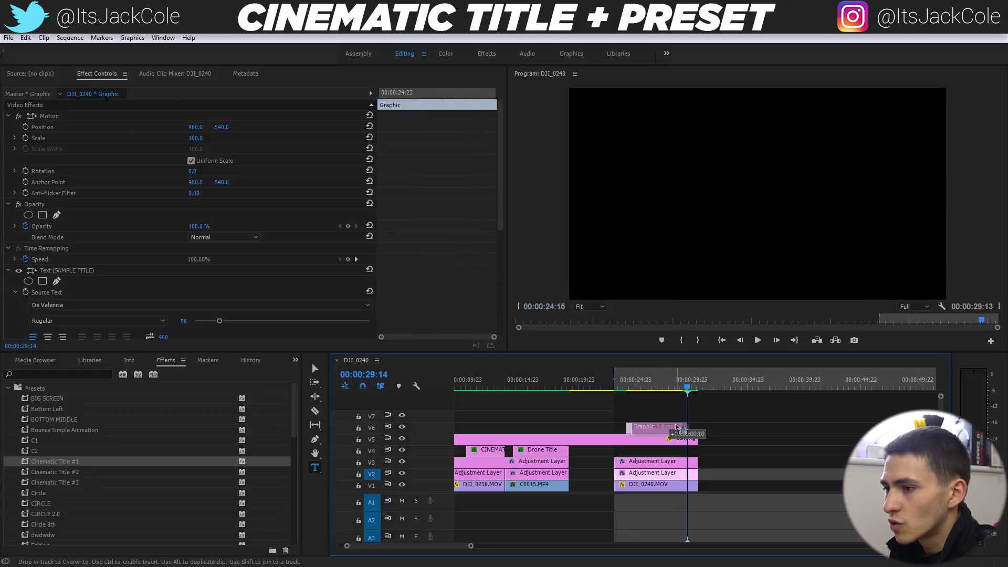
{"action": "left_click", "coordinate": [681, 409]}
{"action": "key", "text": "space"}
{"action": "left_click", "coordinate": [645, 473]}
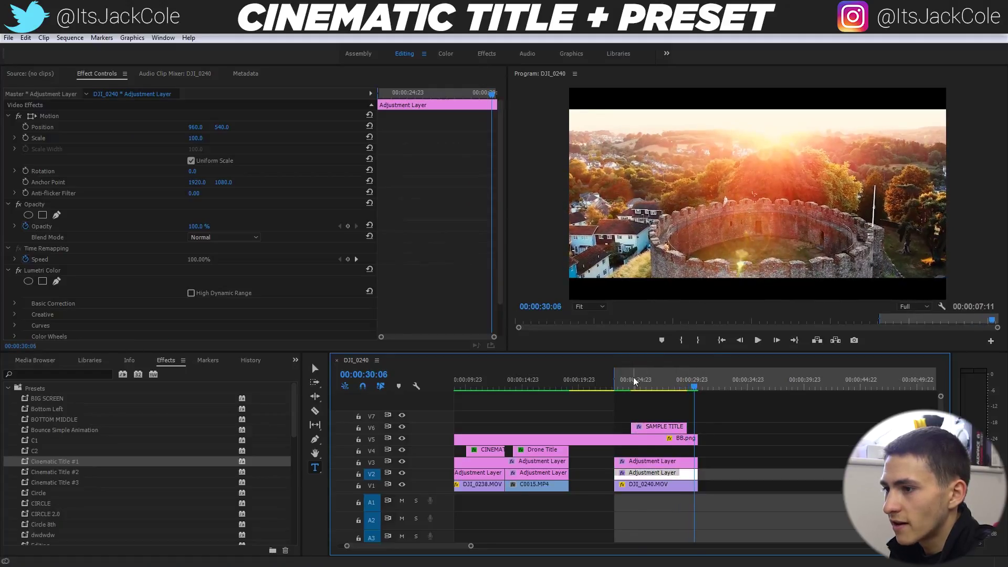
{"action": "left_click", "coordinate": [674, 387]}
{"action": "left_click_drag", "start_coordinate": [677, 387], "coordinate": [692, 379]}
{"action": "left_click", "coordinate": [691, 380]}
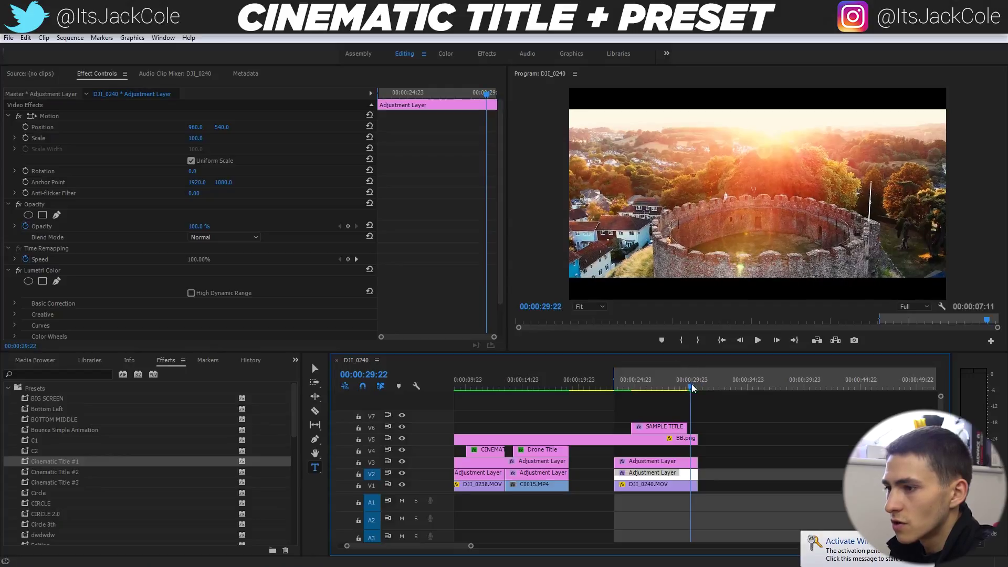
Step: Shift the SAMPLE TITLE clip to end at the playhead and play it from 24:23
{"action": "left_click", "coordinate": [679, 428]}
{"action": "left_click_drag", "start_coordinate": [679, 428], "coordinate": [682, 428]}
{"action": "left_click", "coordinate": [632, 385]}
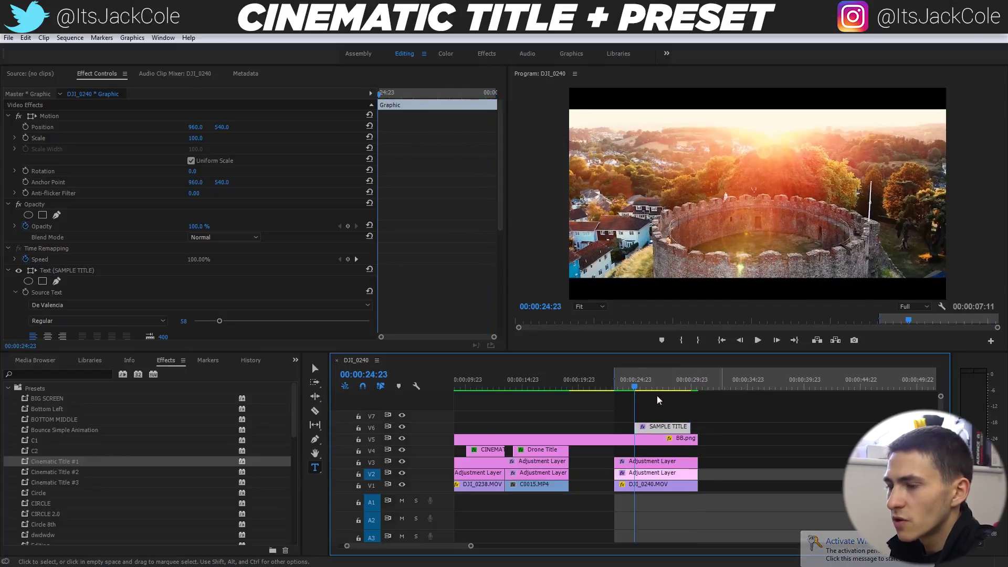
{"action": "left_click", "coordinate": [657, 396]}
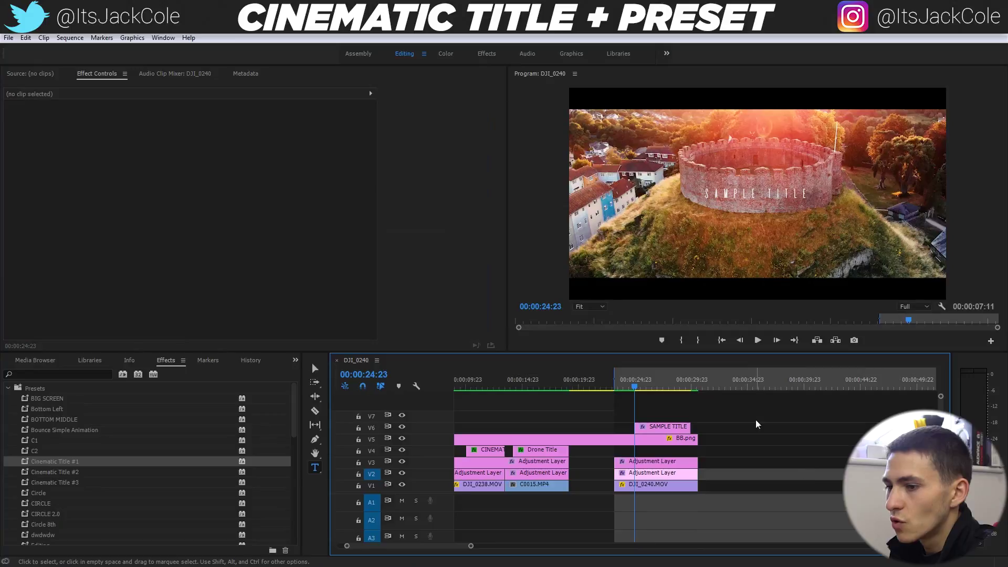
{"action": "key", "text": "space"}
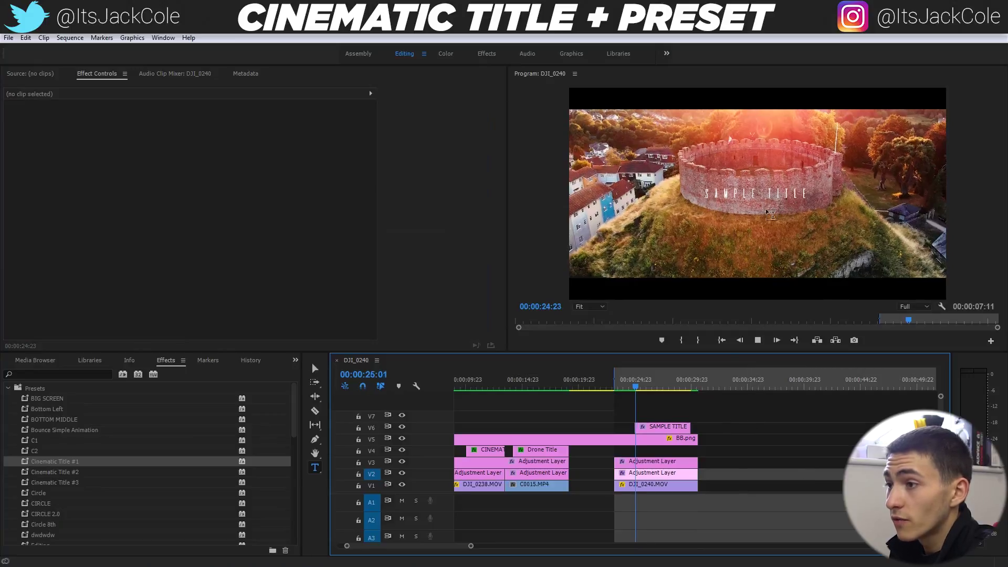
{"action": "key", "text": "space"}
Step: Add an Opacity keyframe at 25:20 for the title's fade-in and preview it
{"action": "left_click", "coordinate": [658, 428]}
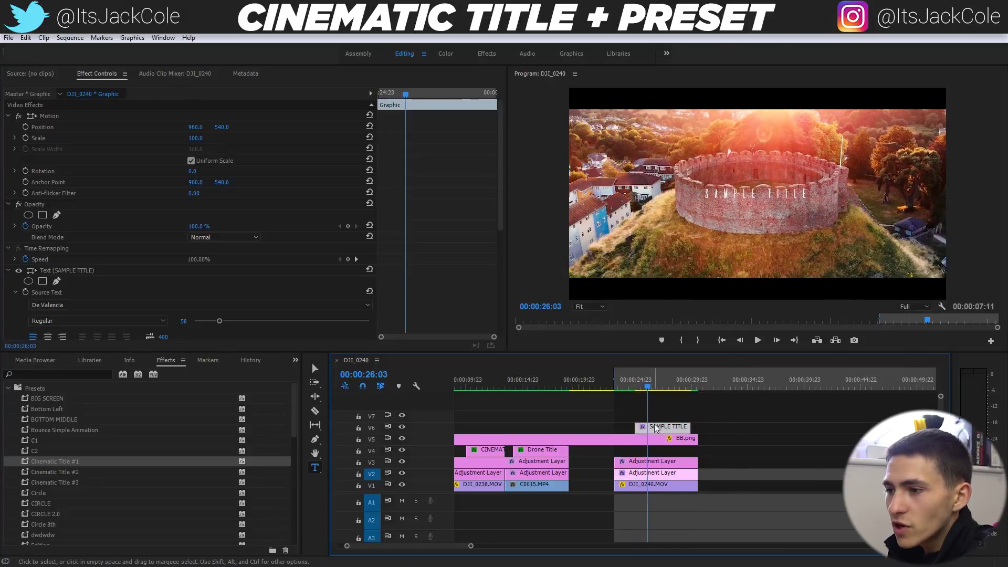
{"action": "left_click", "coordinate": [639, 382]}
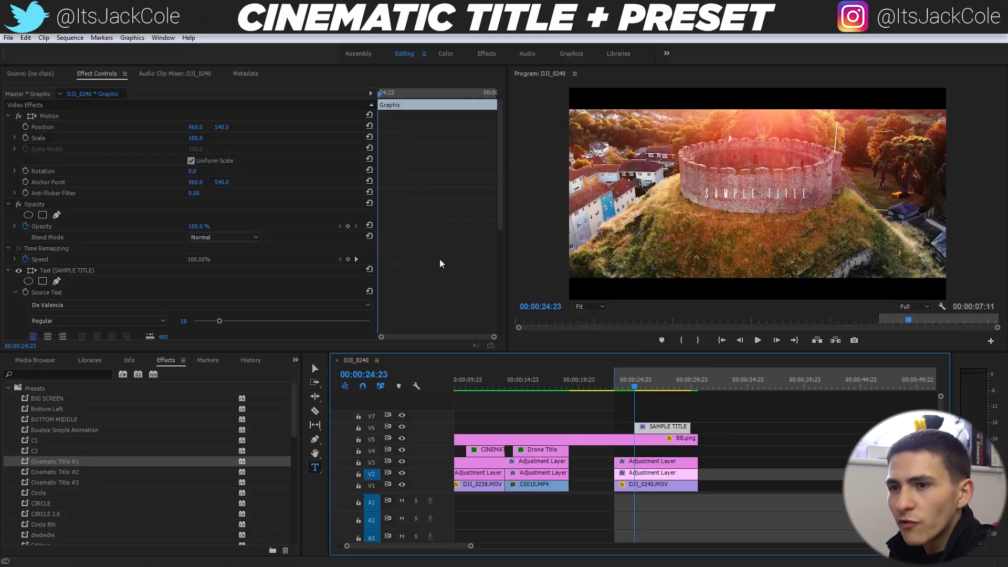
{"action": "key", "text": "space"}
{"action": "key", "text": "space"}
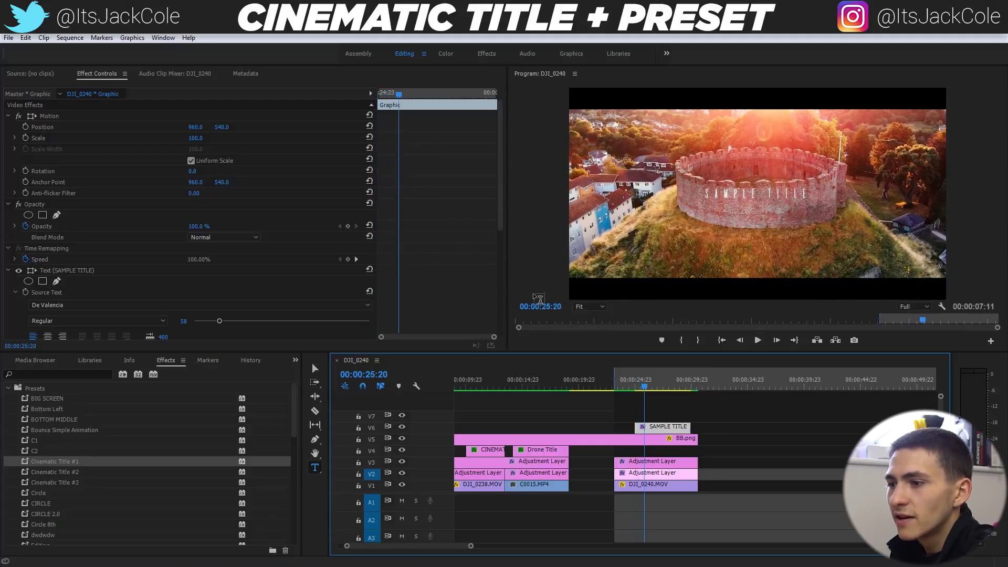
{"action": "scroll", "coordinate": [431, 262], "scroll_direction": "down", "scroll_amount": 2}
{"action": "scroll", "coordinate": [425, 265], "scroll_direction": "up", "scroll_amount": 2}
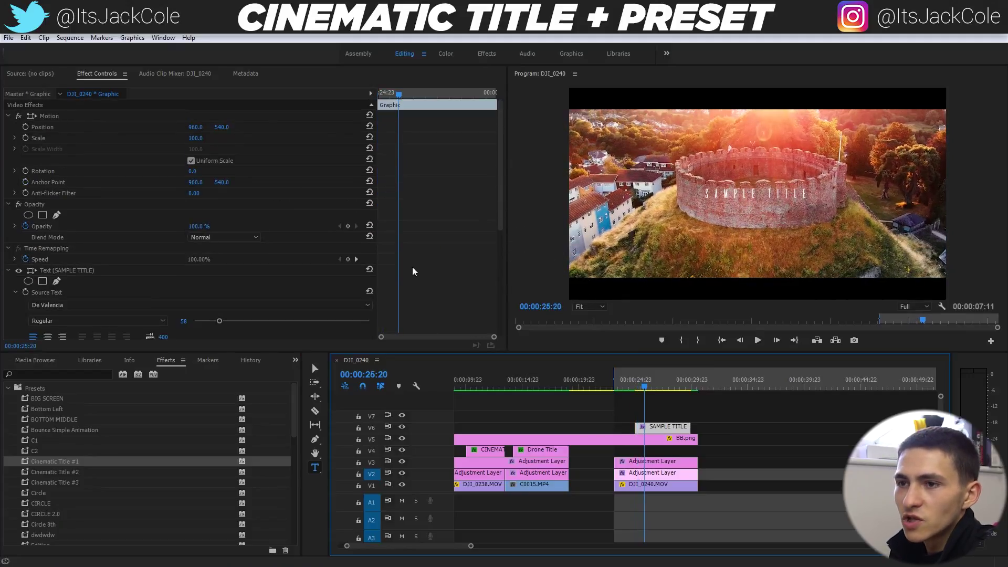
{"action": "left_click", "coordinate": [347, 226]}
{"action": "key", "text": "Up"}
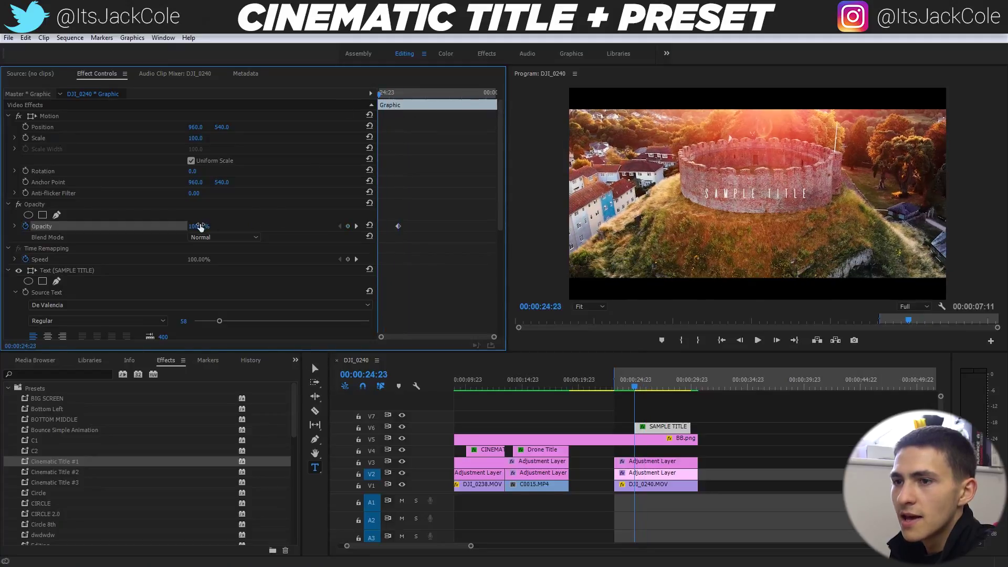
{"action": "key", "text": "space"}
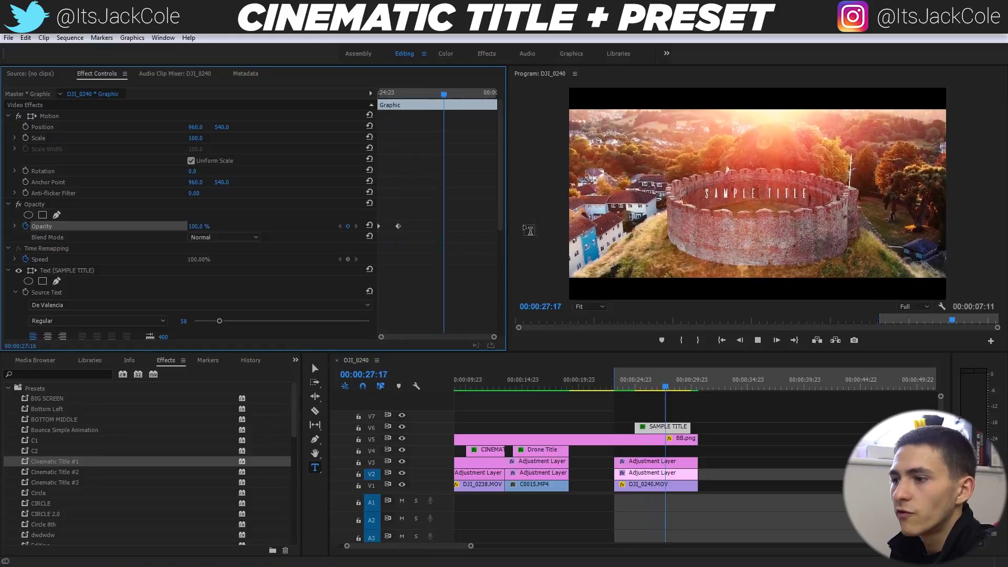
Step: Add Opacity keyframes of 100% at 29:01 and 0% at 29:08 to fade the title out
{"action": "key", "text": "space"}
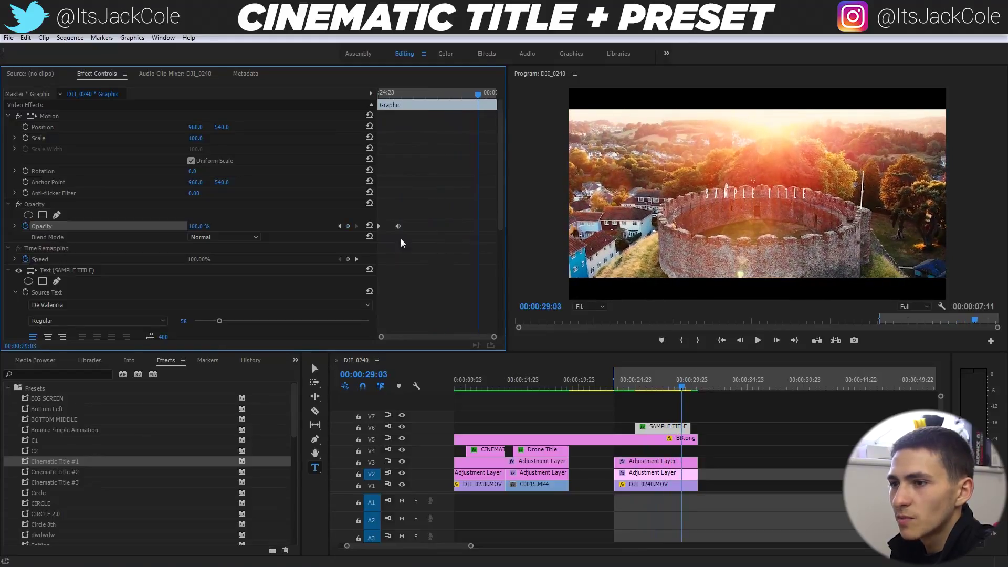
{"action": "left_click_drag", "start_coordinate": [477, 96], "coordinate": [474, 96]}
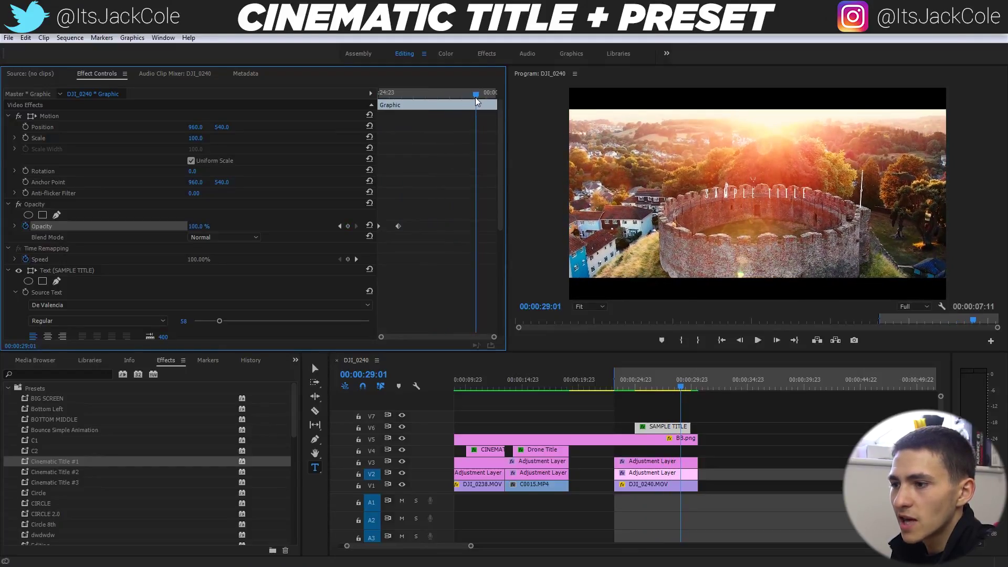
{"action": "left_click", "coordinate": [348, 225]}
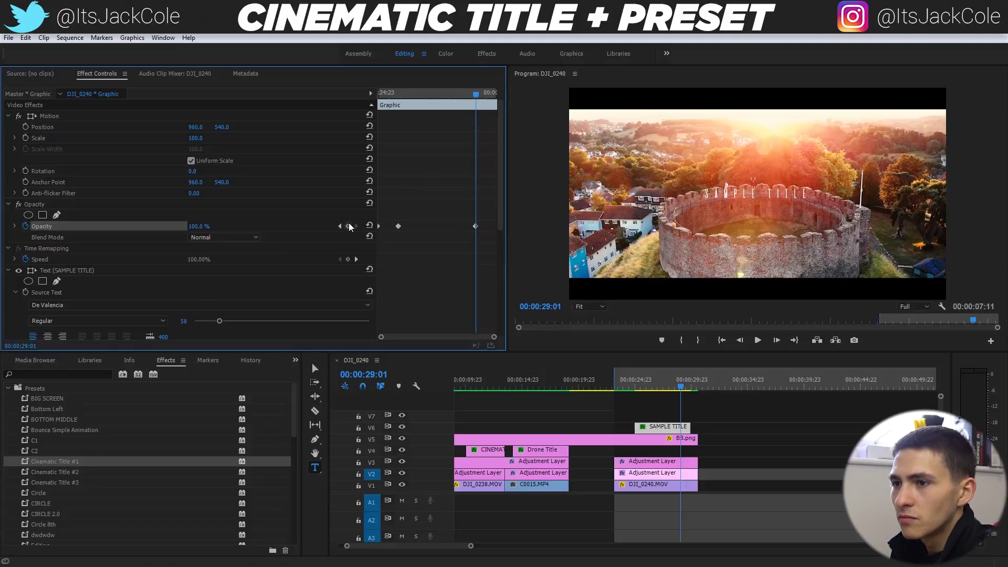
{"action": "left_click_drag", "start_coordinate": [477, 94], "coordinate": [483, 94]}
{"action": "left_click", "coordinate": [194, 230]}
{"action": "type", "text": "0"}
{"action": "key", "text": "Return"}
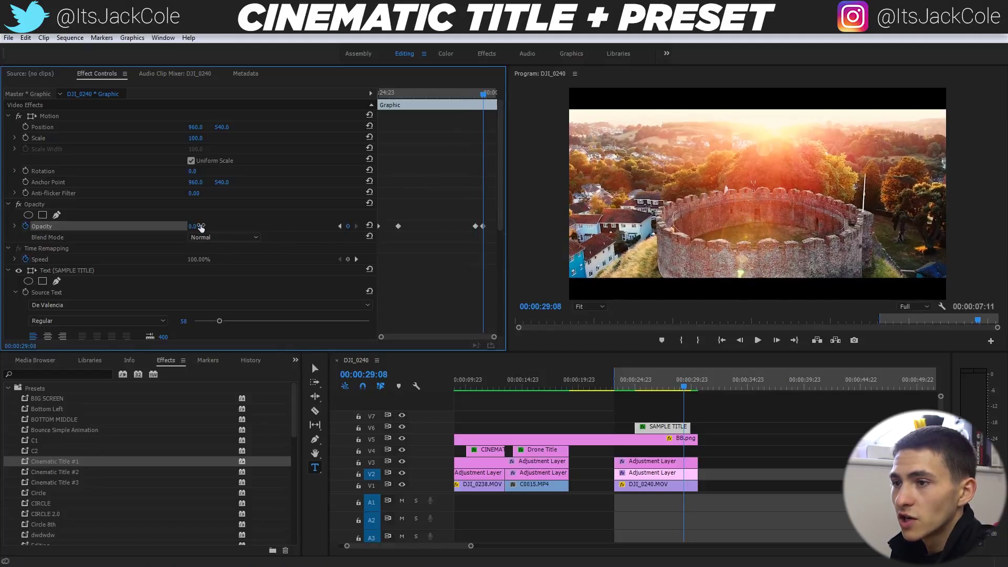
{"action": "left_click_drag", "start_coordinate": [483, 94], "coordinate": [378, 94]}
{"action": "key", "text": "space"}
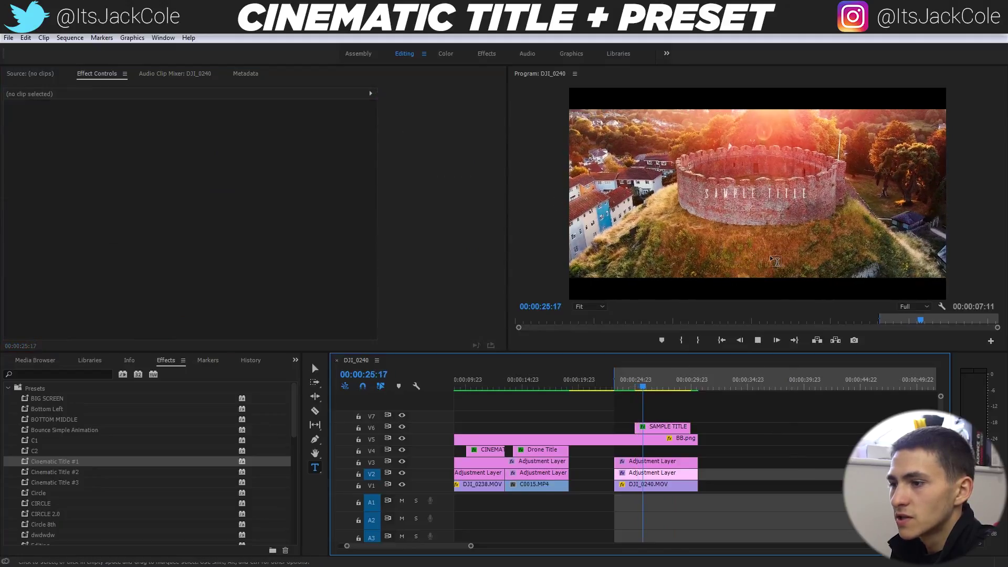
{"action": "left_click", "coordinate": [632, 388]}
{"action": "key", "text": "space"}
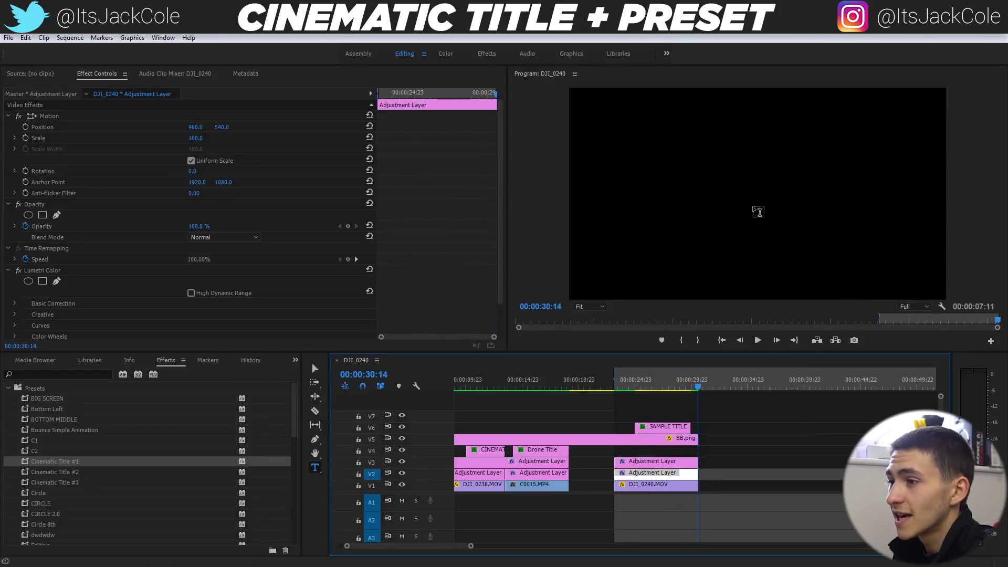
{"action": "left_click", "coordinate": [788, 386]}
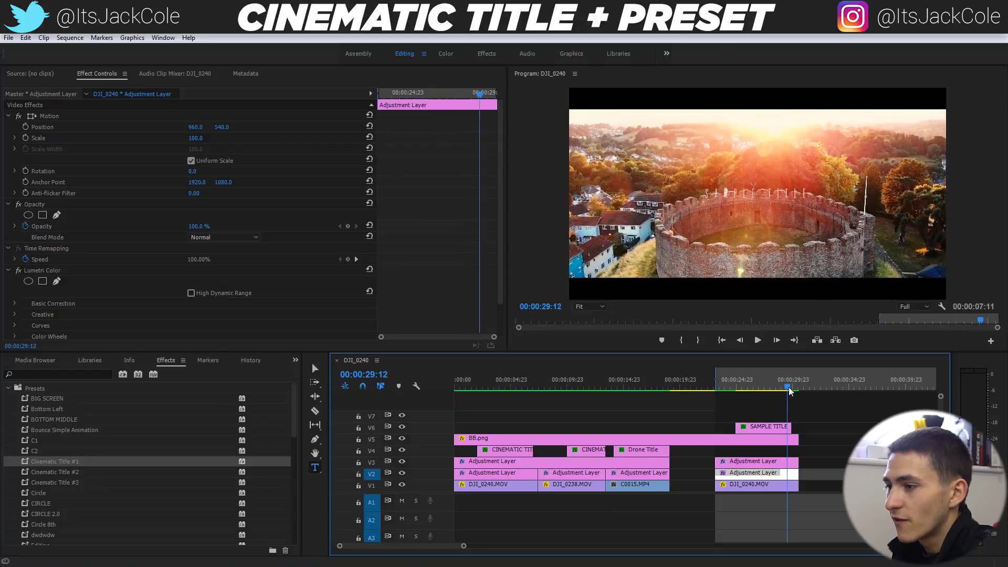
{"action": "left_click_drag", "start_coordinate": [788, 389], "coordinate": [736, 388]}
{"action": "left_click", "coordinate": [758, 428]}
{"action": "left_click", "coordinate": [774, 396]}
{"action": "left_click", "coordinate": [765, 428]}
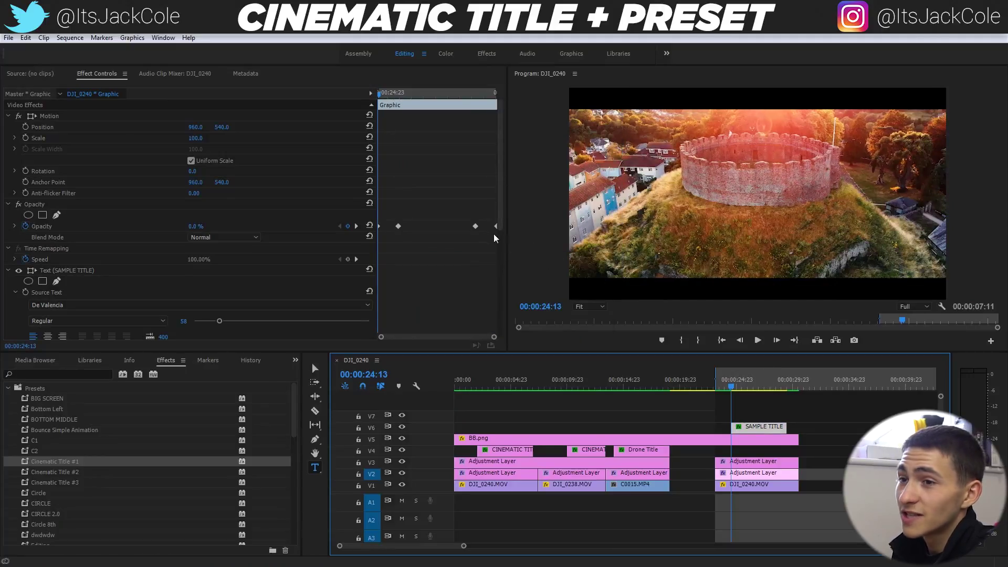
{"action": "key", "text": "space"}
{"action": "left_click", "coordinate": [769, 386]}
{"action": "left_click_drag", "start_coordinate": [770, 383], "coordinate": [762, 390]}
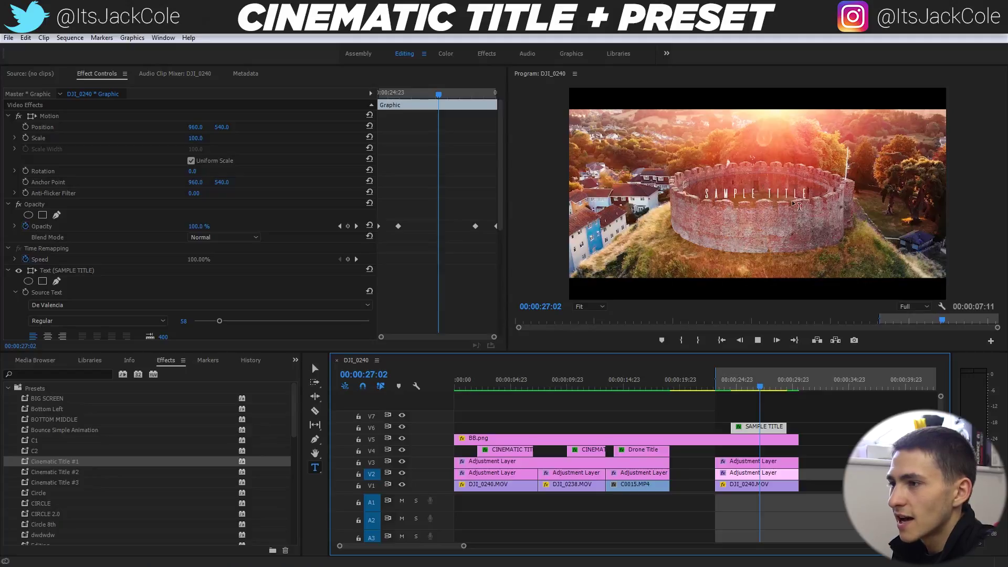
{"action": "key", "text": "space"}
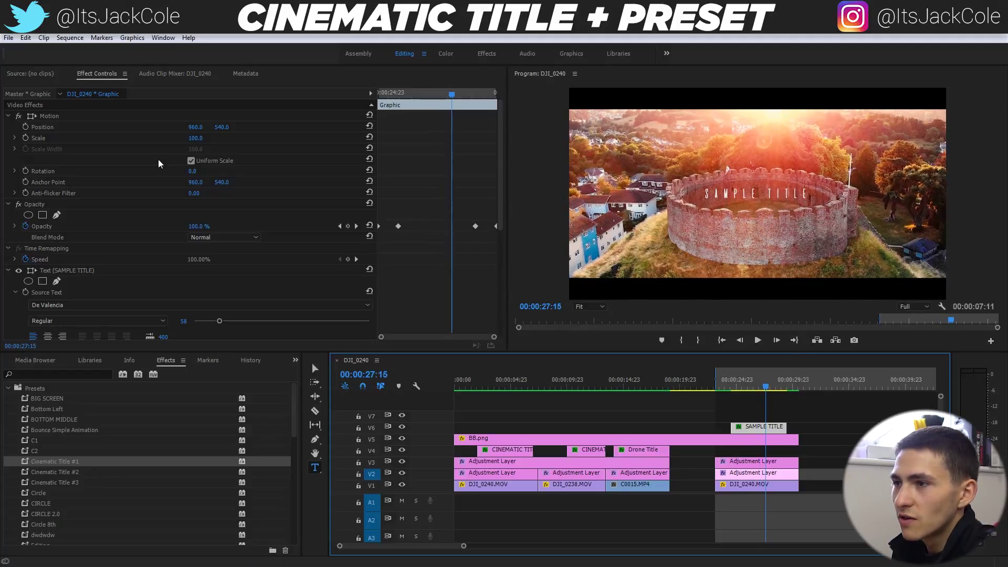
Step: Add a Scale keyframe of 80 at 27:15 and move it to the title's start
{"action": "left_click", "coordinate": [25, 137]}
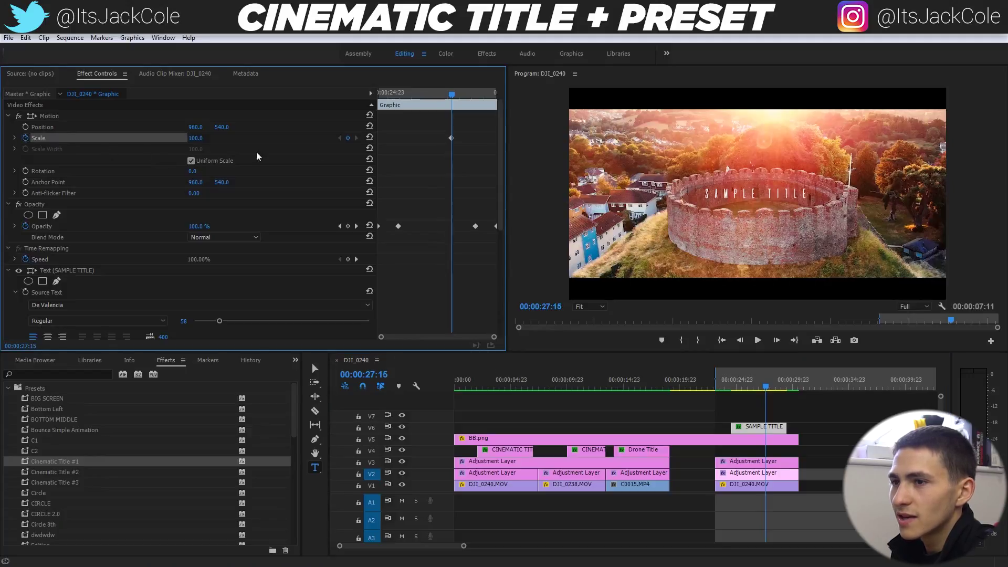
{"action": "left_click", "coordinate": [452, 138]}
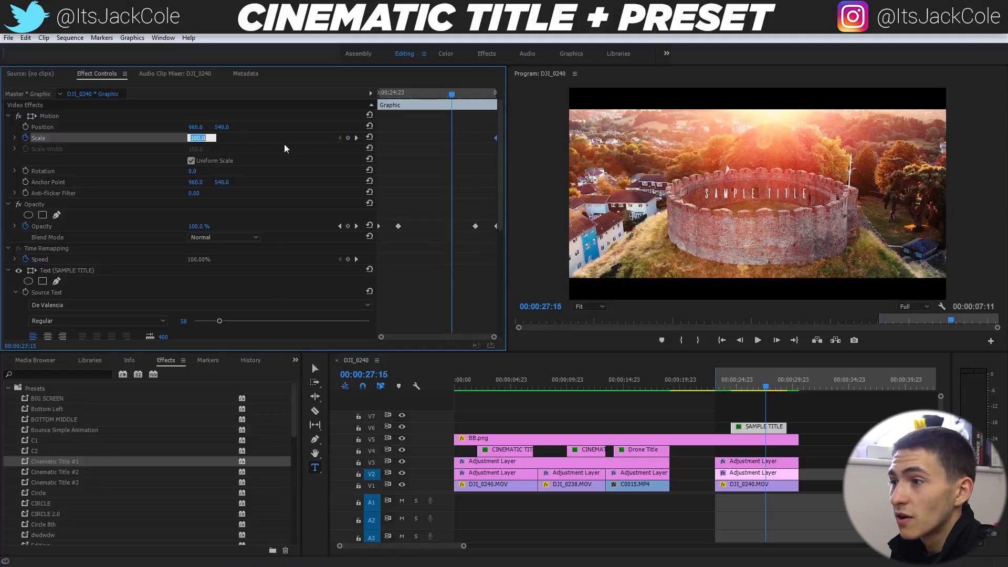
{"action": "type", "text": "80"}
{"action": "key", "text": "Return"}
{"action": "left_click_drag", "start_coordinate": [451, 137], "coordinate": [365, 141]}
Step: Move the playhead back to 23:03, just before the title appears
{"action": "left_click_drag", "start_coordinate": [392, 97], "coordinate": [334, 101]}
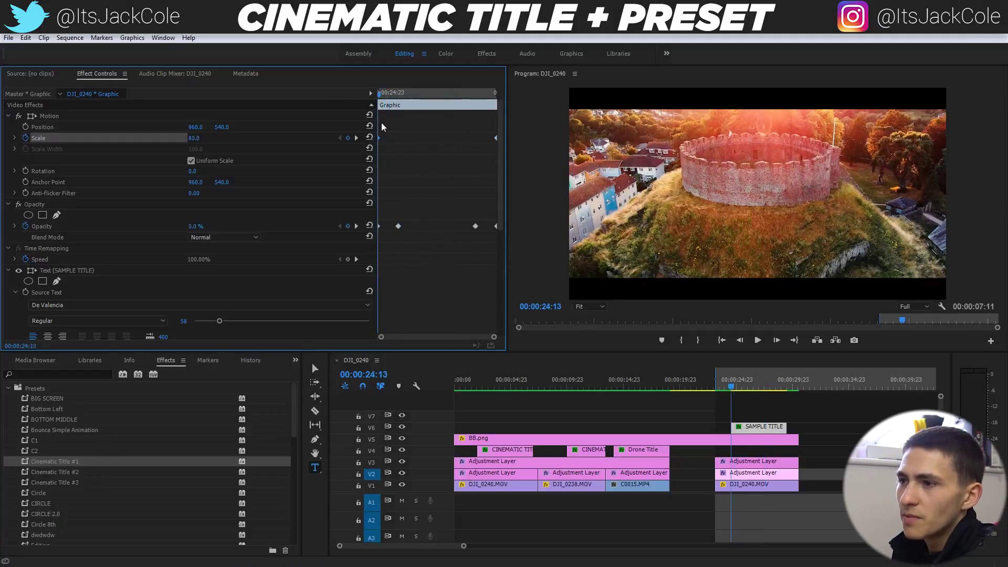
{"action": "left_click_drag", "start_coordinate": [734, 393], "coordinate": [715, 390]}
{"action": "left_click", "coordinate": [70, 37]}
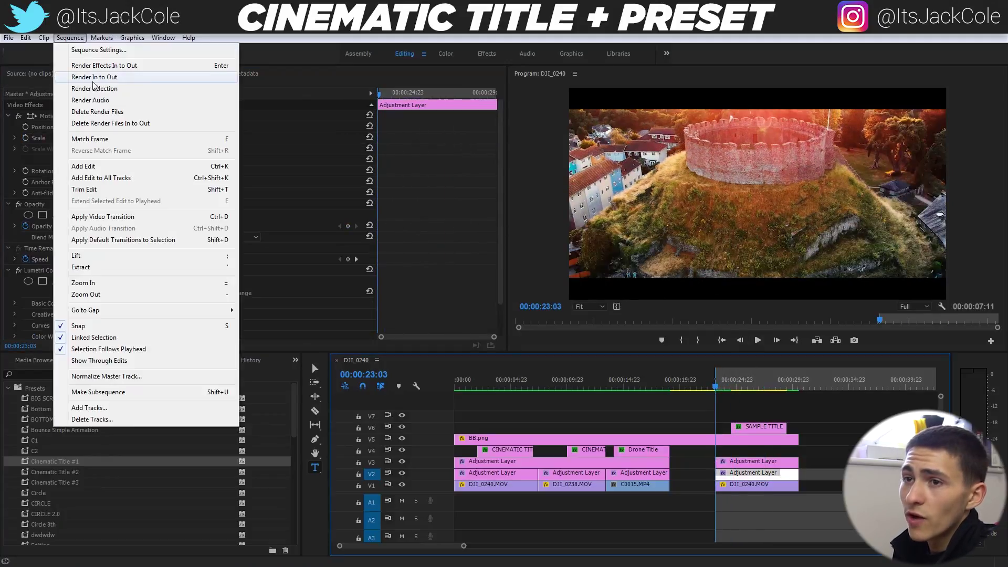
Step: Render previews of the title section and play the animation from 23:03
{"action": "left_click", "coordinate": [96, 79]}
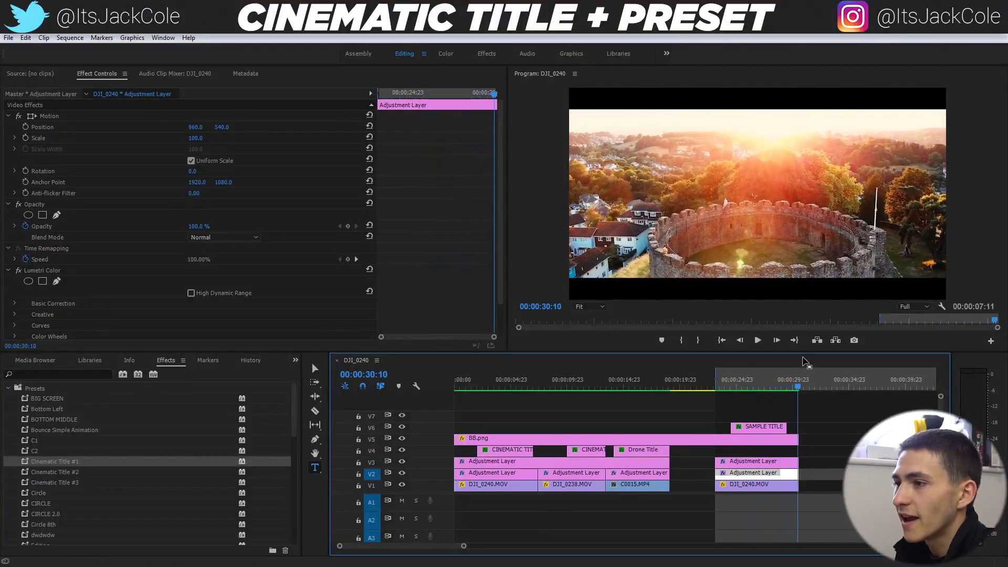
{"action": "key", "text": "Up"}
{"action": "key", "text": "space"}
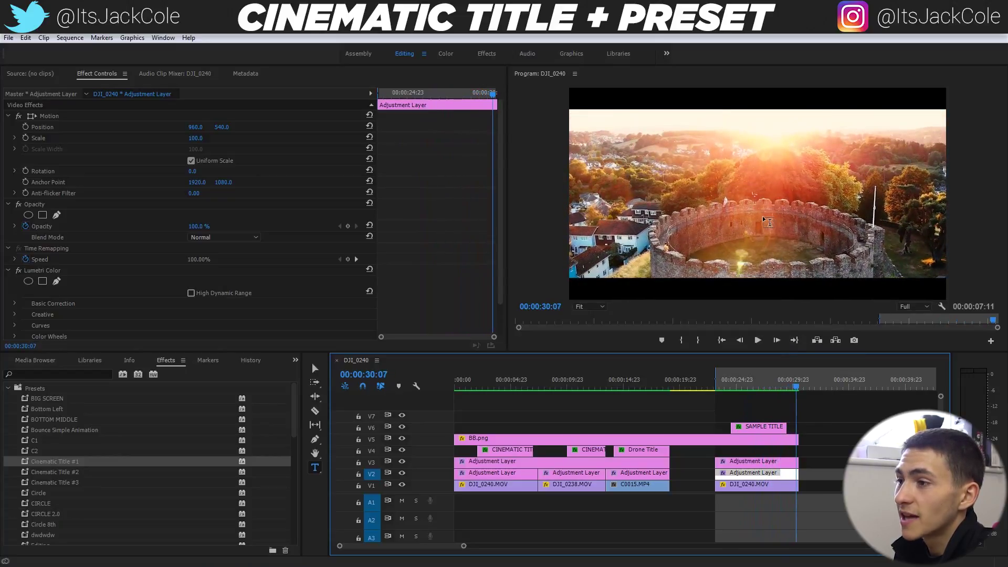
Step: Replay the title animation from 23:23 and 25:15, stopping with it fully shown
{"action": "left_click", "coordinate": [721, 388]}
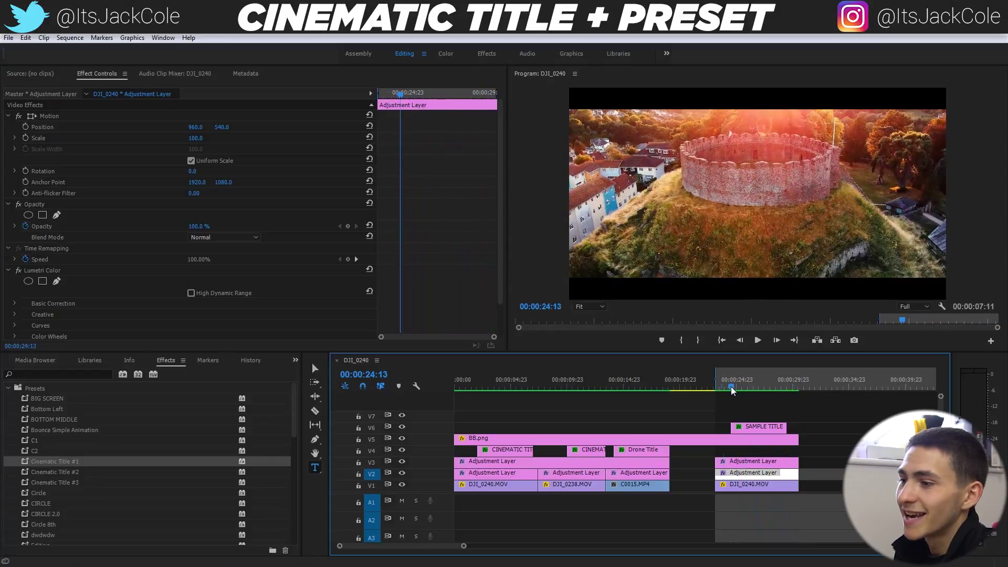
{"action": "key", "text": "space"}
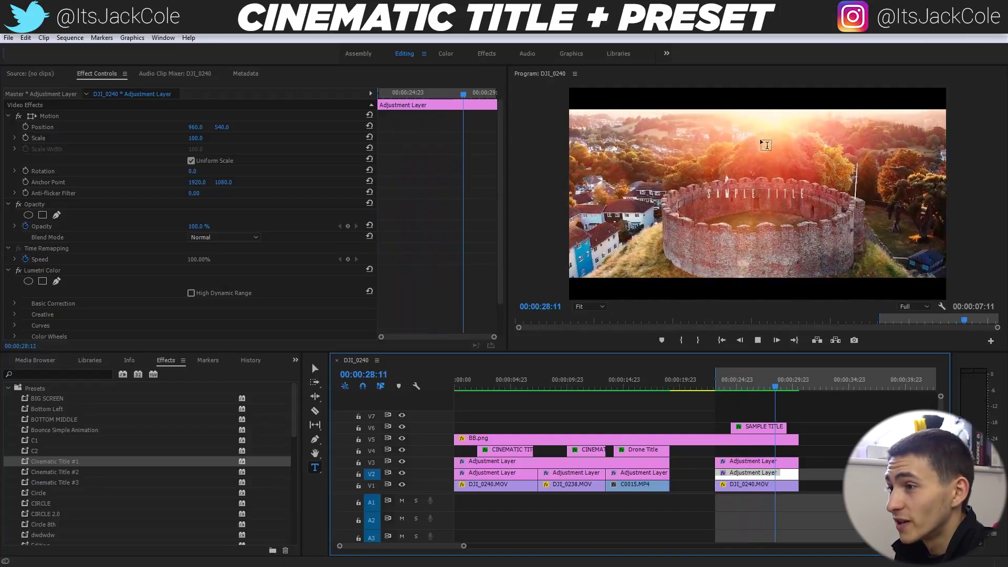
{"action": "left_click_drag", "start_coordinate": [762, 386], "coordinate": [731, 392]}
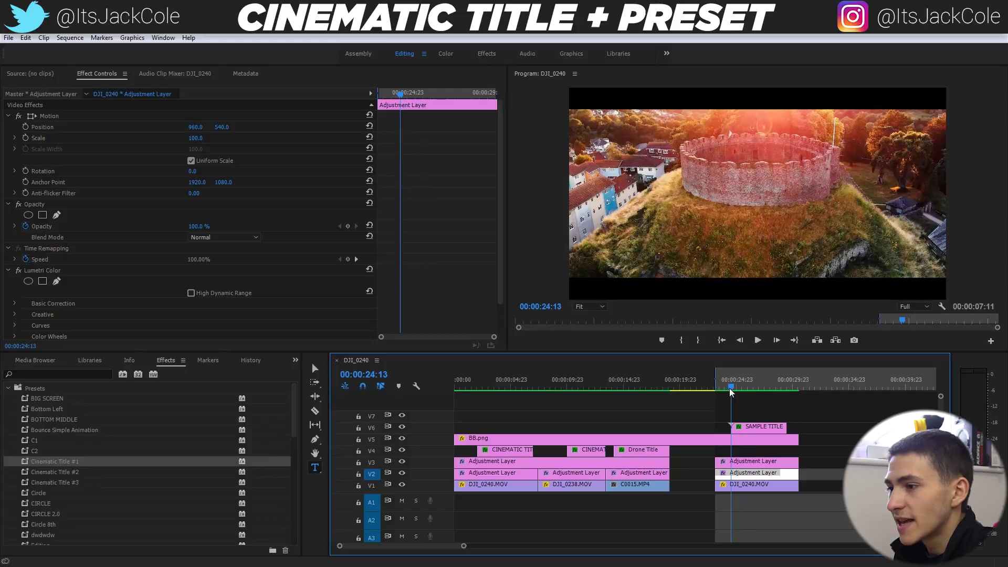
{"action": "key", "text": "space"}
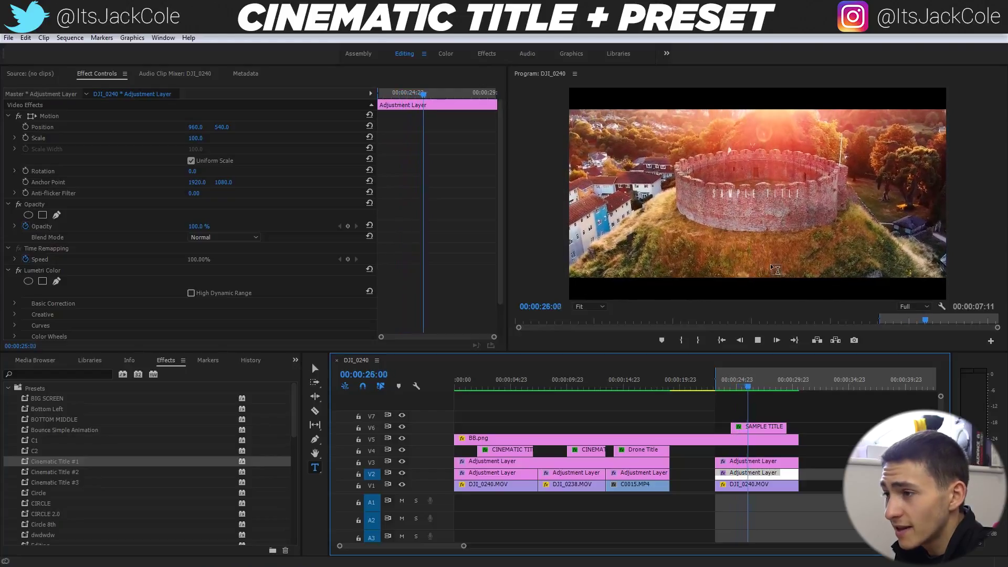
{"action": "key", "text": "space"}
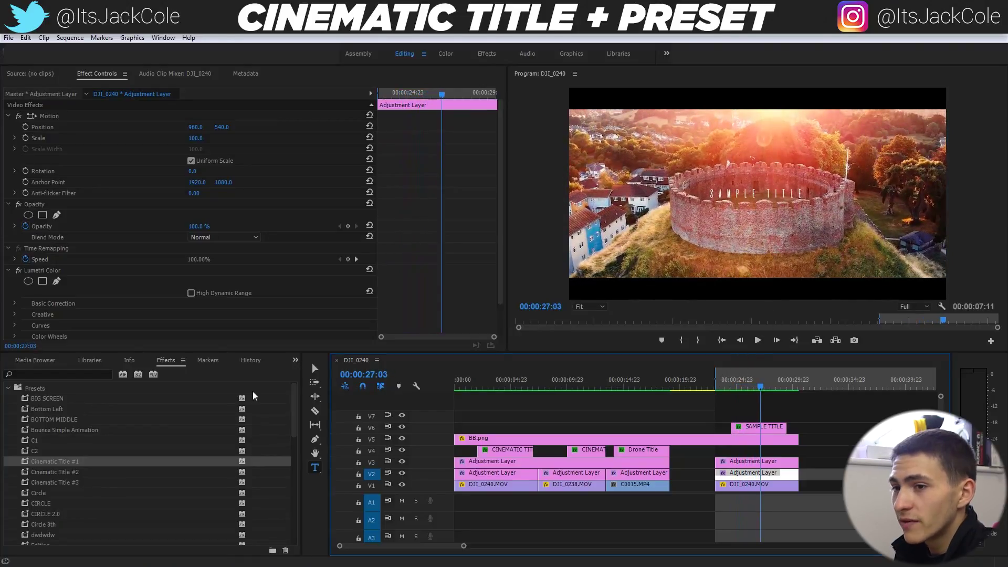
Step: Search the effects for 'D' and apply Drop Shadow to the SAMPLE TITLE clip
{"action": "left_click", "coordinate": [7, 389]}
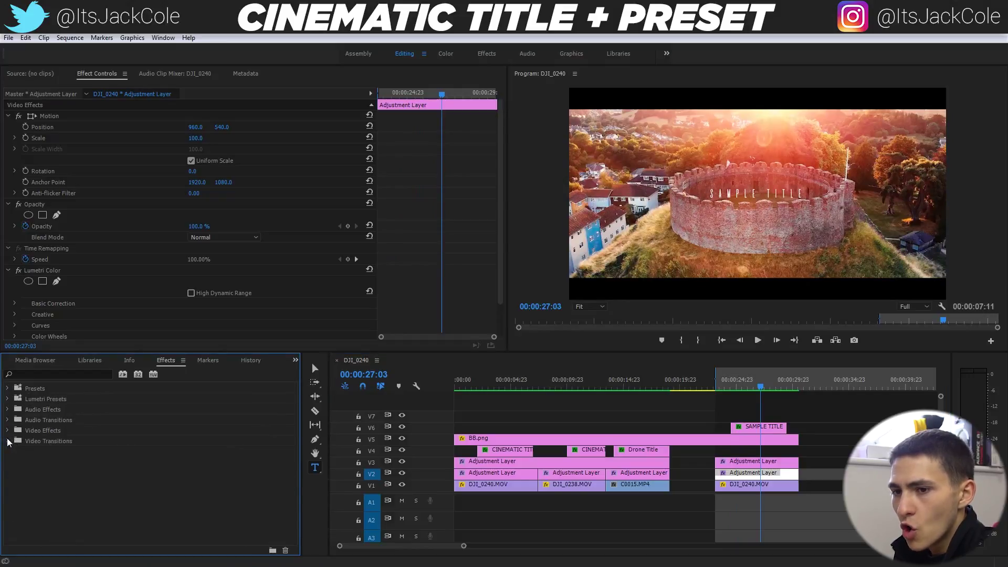
{"action": "left_click", "coordinate": [58, 374]}
{"action": "type", "text": "DROP"}
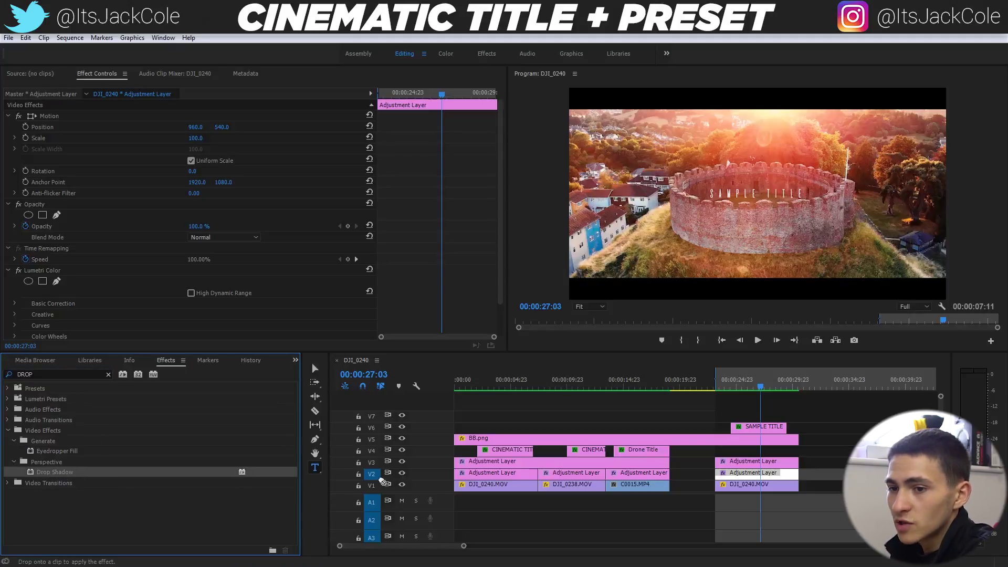
{"action": "left_click_drag", "start_coordinate": [775, 438], "coordinate": [778, 430]}
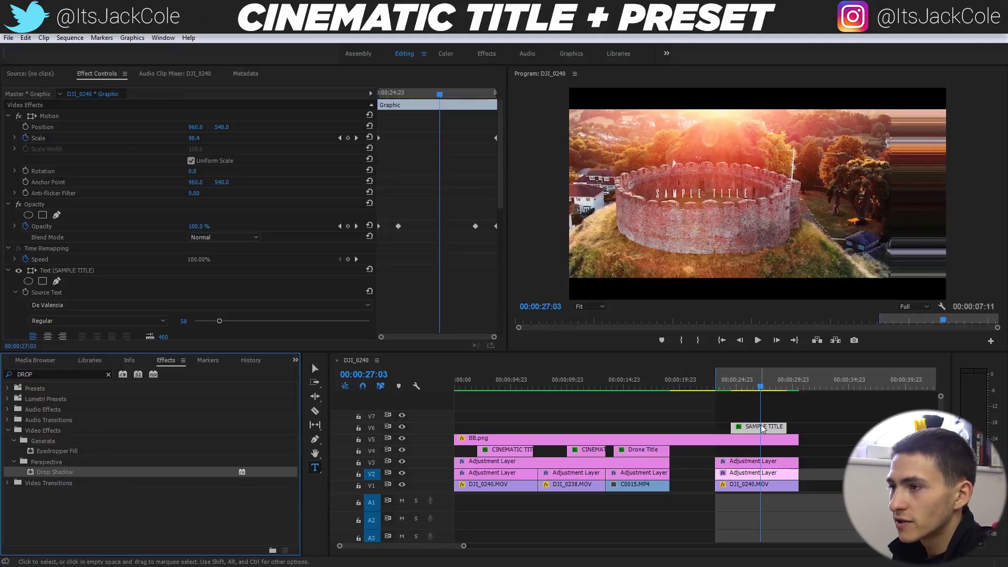
Step: Move the SAMPLE TITLE clip down to track V4 and play back to check it
{"action": "left_click", "coordinate": [812, 410]}
{"action": "left_click_drag", "start_coordinate": [750, 428], "coordinate": [751, 453]}
{"action": "key", "text": "space"}
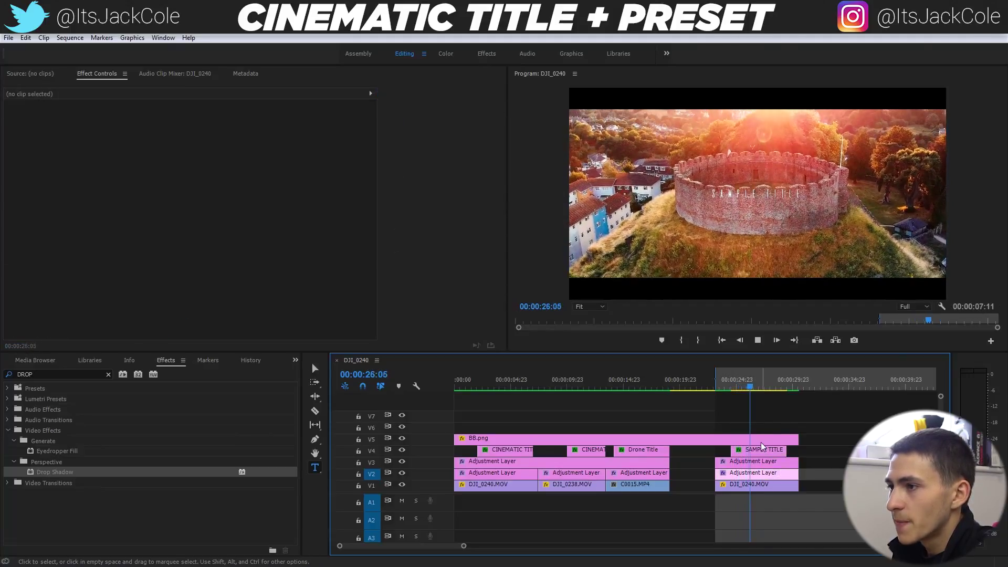
{"action": "key", "text": "space"}
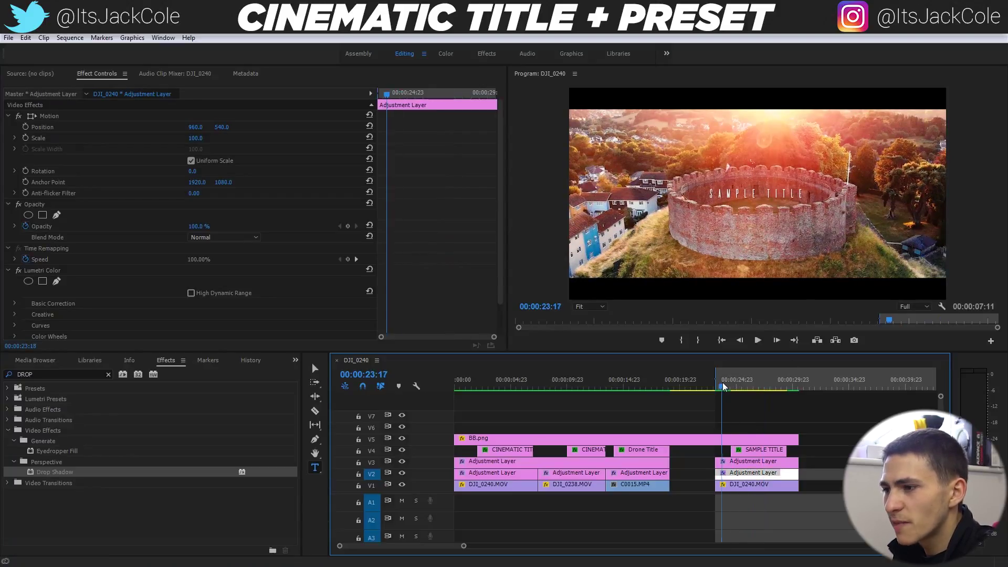
{"action": "key", "text": "Up"}
Step: Render the sequence's video previews and replay the title animation from just before it appears
{"action": "left_click", "coordinate": [70, 38]}
{"action": "left_click", "coordinate": [105, 64]}
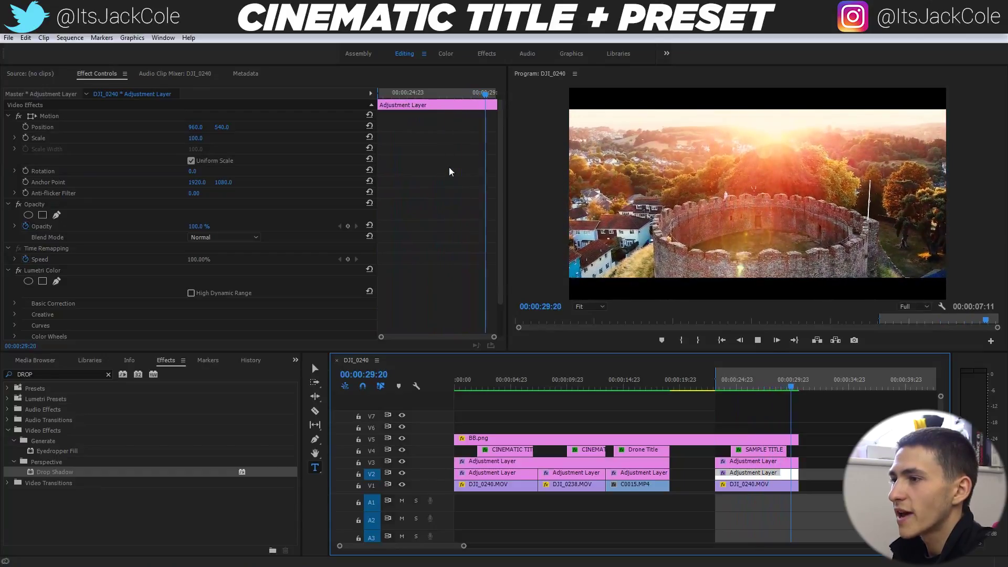
{"action": "left_click_drag", "start_coordinate": [729, 389], "coordinate": [720, 390]}
{"action": "key", "text": "space"}
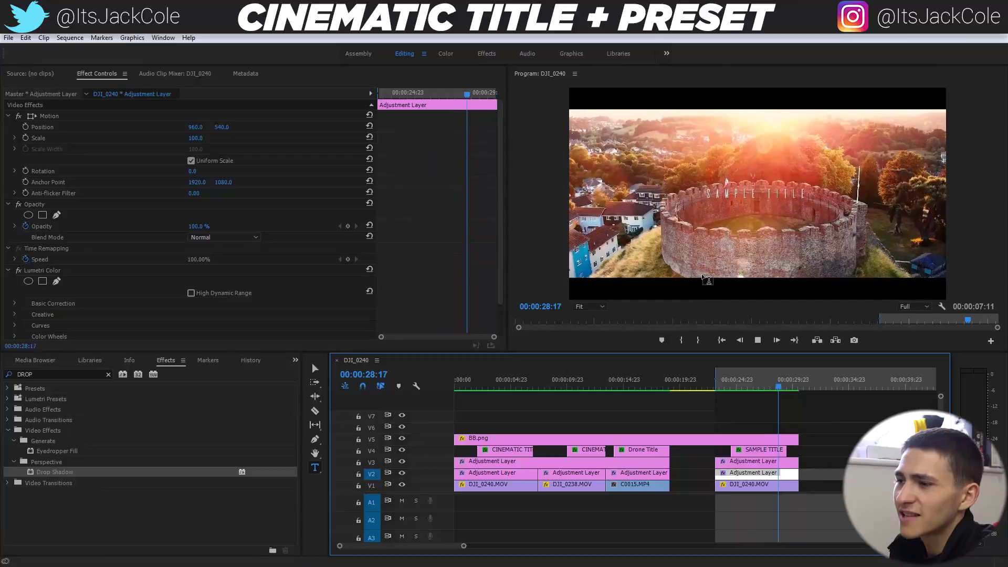
{"action": "key", "text": "space"}
{"action": "left_click", "coordinate": [762, 383]}
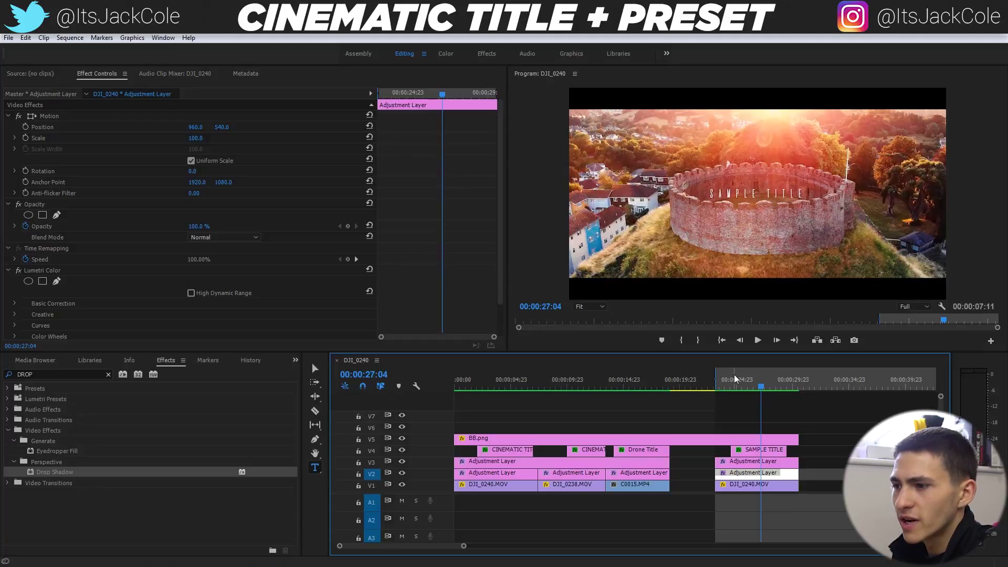
{"action": "left_click_drag", "start_coordinate": [737, 378], "coordinate": [722, 382]}
{"action": "key", "text": "space"}
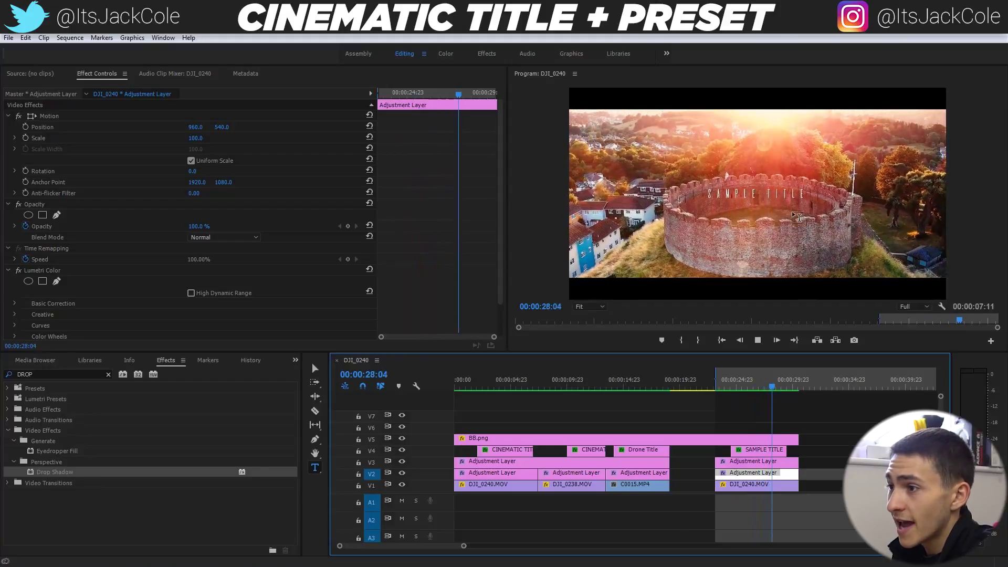
{"action": "key", "text": "space"}
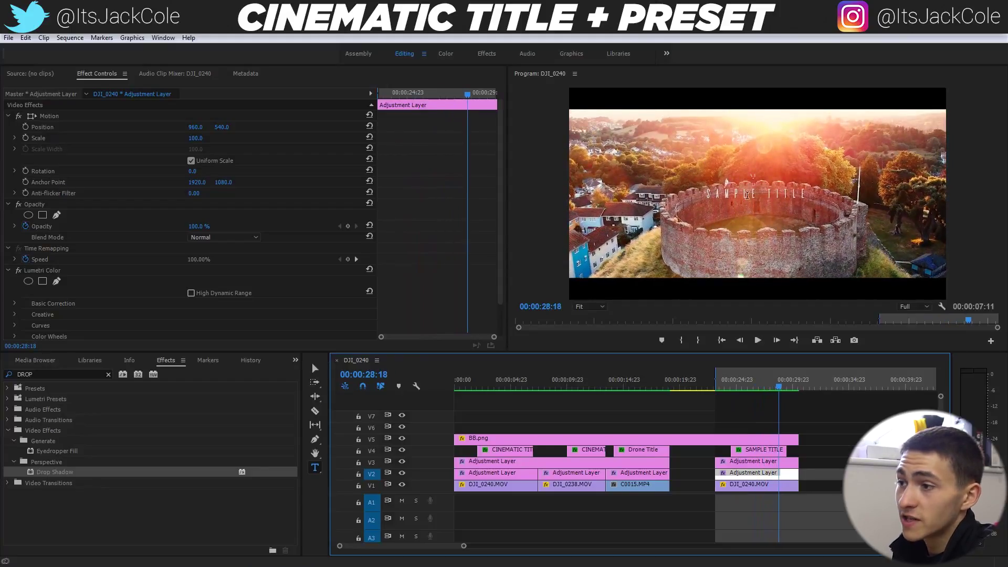
Step: After one more title replay, slide the castle clips and SAMPLE TITLE left to follow C0015.MP4
{"action": "left_click_drag", "start_coordinate": [781, 379], "coordinate": [720, 381]}
{"action": "key", "text": "space"}
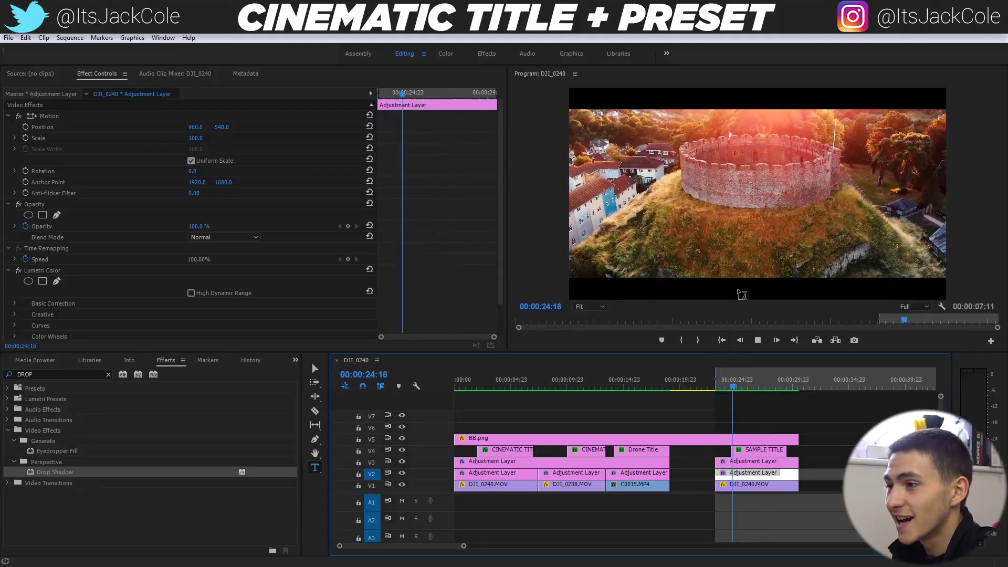
{"action": "key", "text": "space"}
{"action": "key", "text": "Home"}
{"action": "left_click_drag", "start_coordinate": [821, 499], "coordinate": [722, 449]}
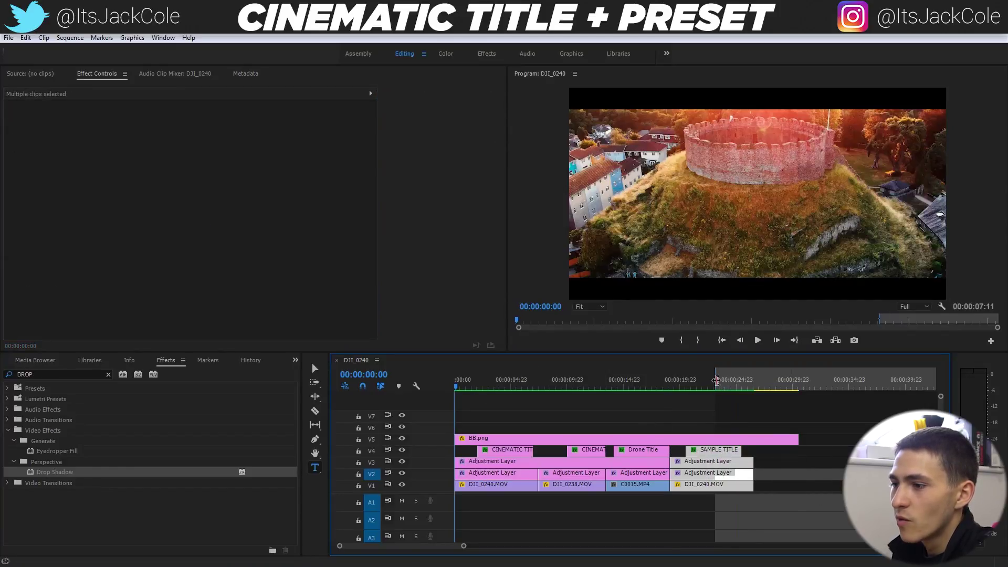
Step: Play the sequence from the start, then switch to the Cinematic Titles folder window
{"action": "left_click", "coordinate": [494, 461]}
{"action": "key", "text": "space"}
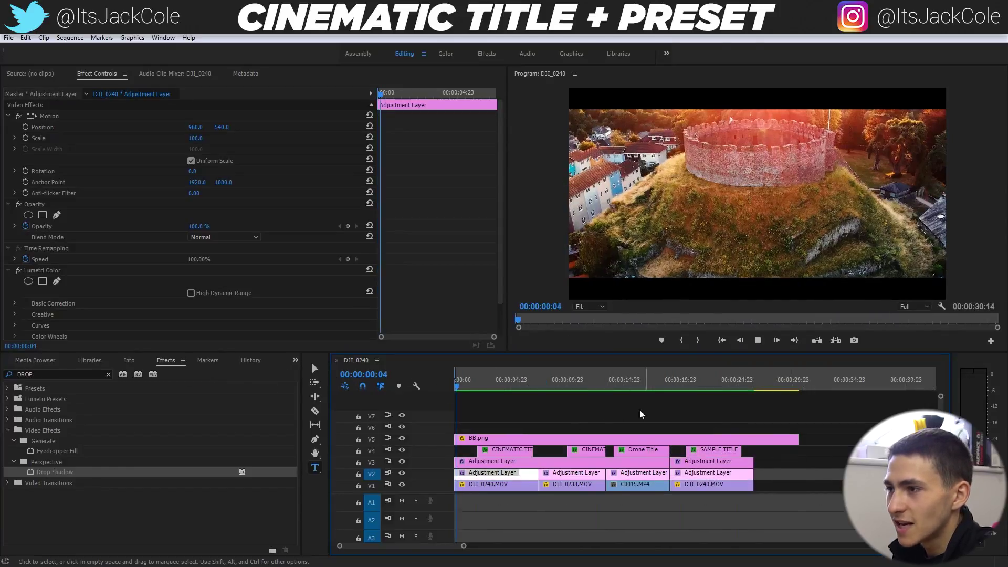
{"action": "left_click", "coordinate": [651, 405]}
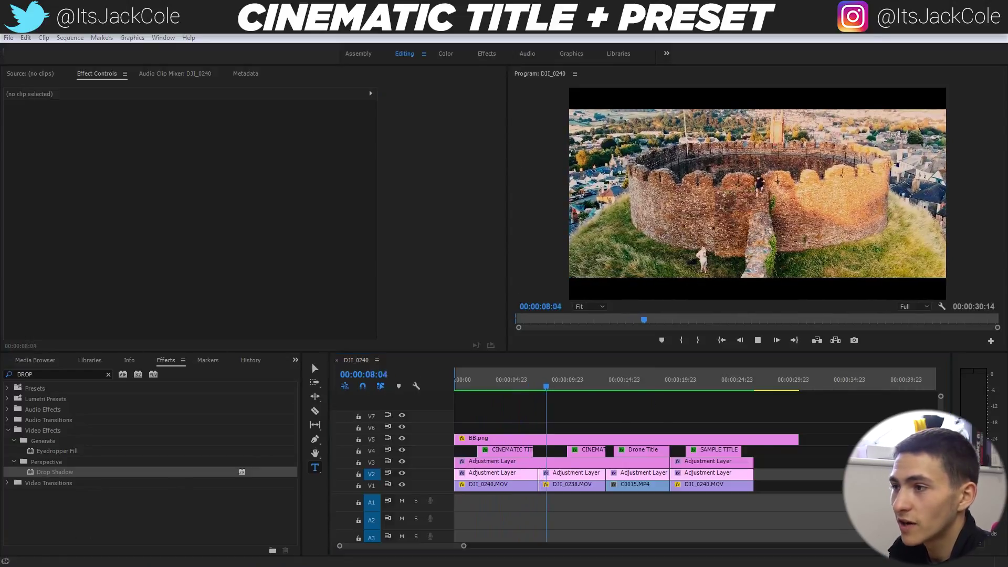
{"action": "key", "text": "alt+Tab"}
{"action": "left_click_drag", "start_coordinate": [264, 90], "coordinate": [239, 71]}
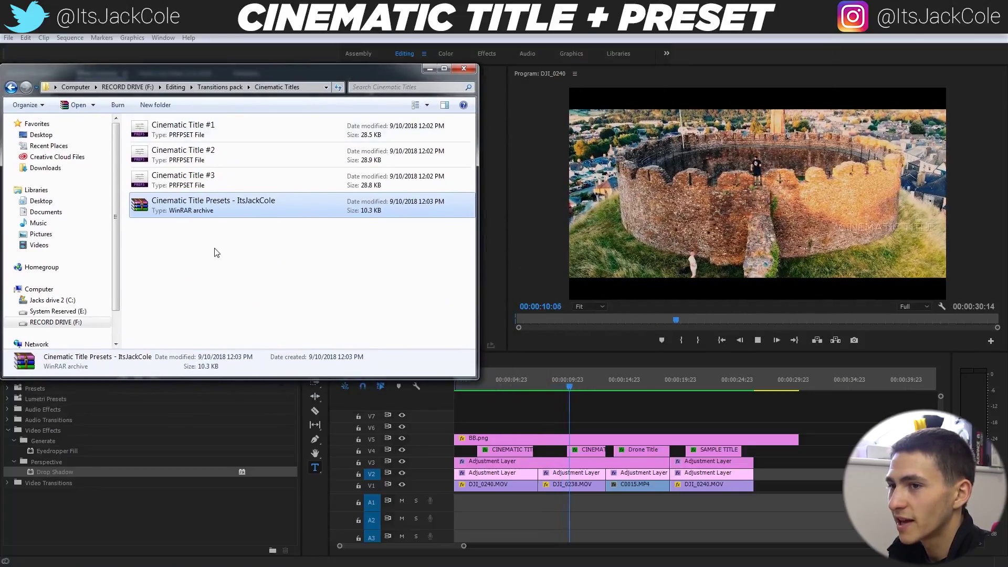
Step: Select and deselect the Cinematic Title files, then return to Premiere's Drone Title section
{"action": "left_click_drag", "start_coordinate": [216, 252], "coordinate": [210, 184]}
{"action": "left_click", "coordinate": [284, 255]}
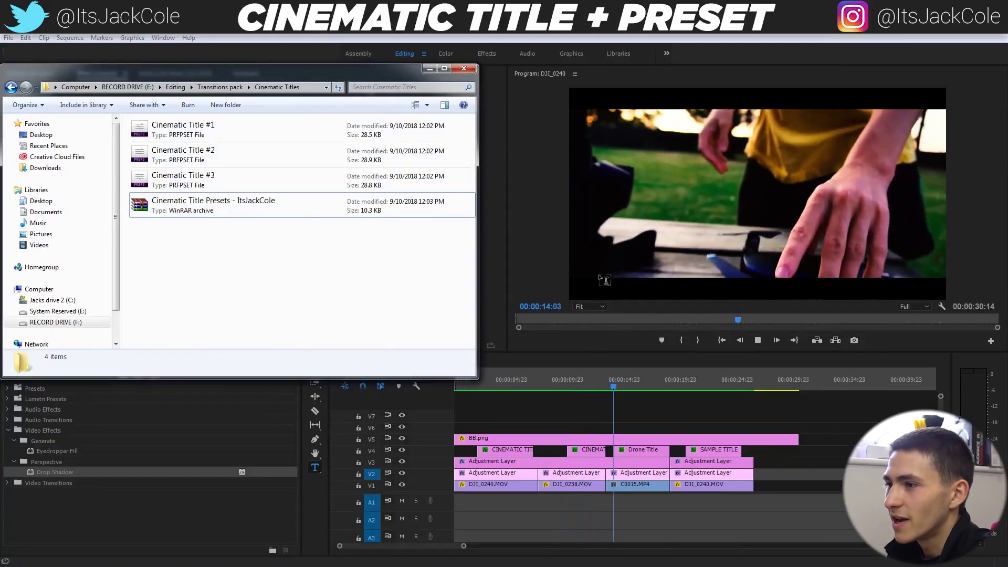
{"action": "left_click", "coordinate": [637, 408]}
{"action": "left_click", "coordinate": [599, 388]}
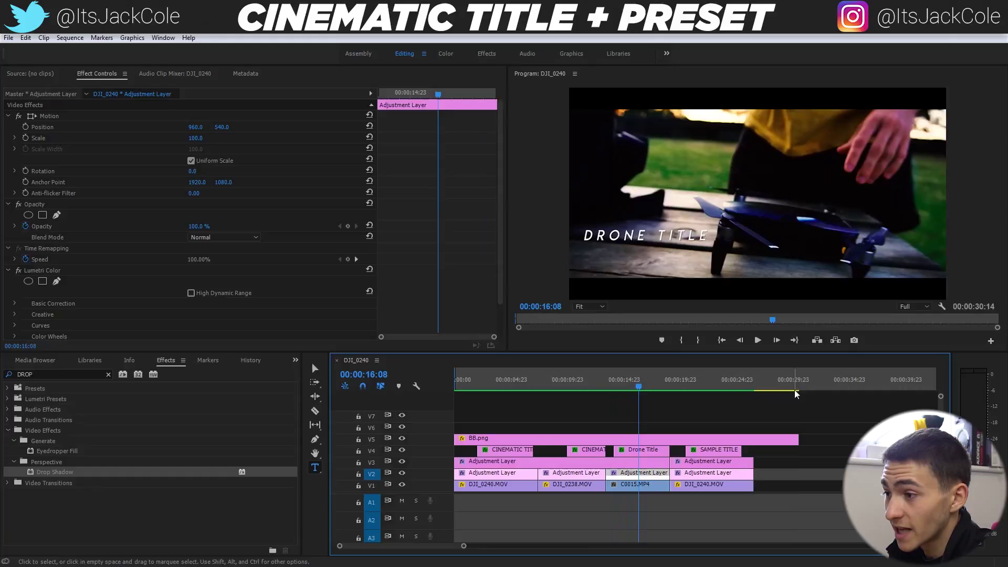
Step: Create an empty text graphic after the castle footage and drag Cinematic Title #3 onto it
{"action": "left_click_drag", "start_coordinate": [795, 389], "coordinate": [812, 389]}
{"action": "left_click", "coordinate": [767, 243]}
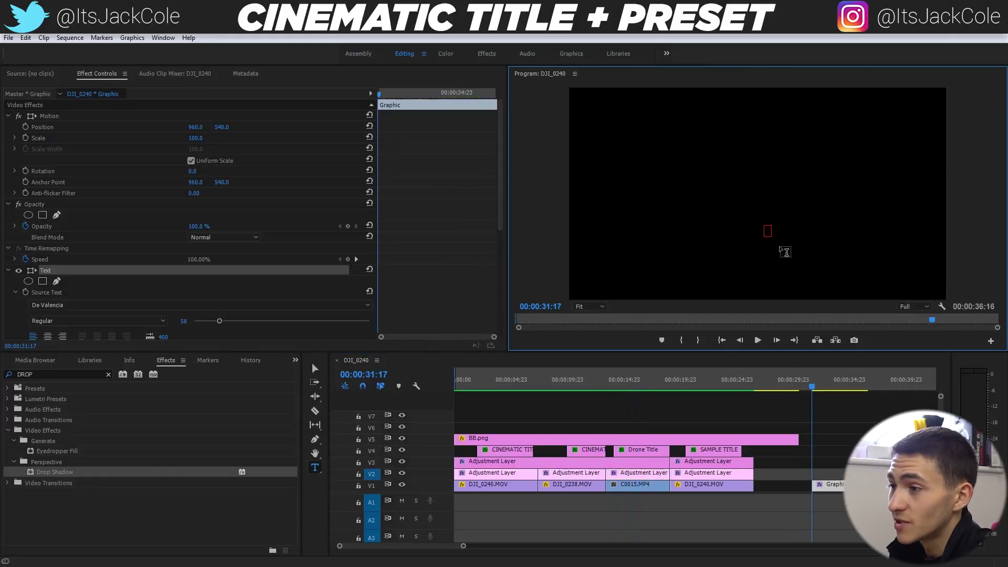
{"action": "left_click", "coordinate": [836, 397]}
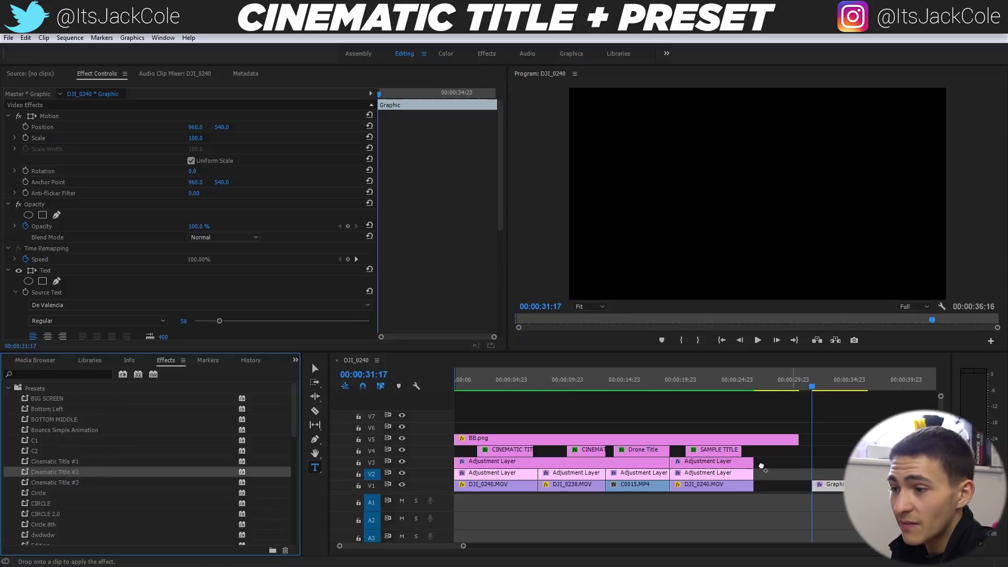
{"action": "left_click", "coordinate": [859, 426]}
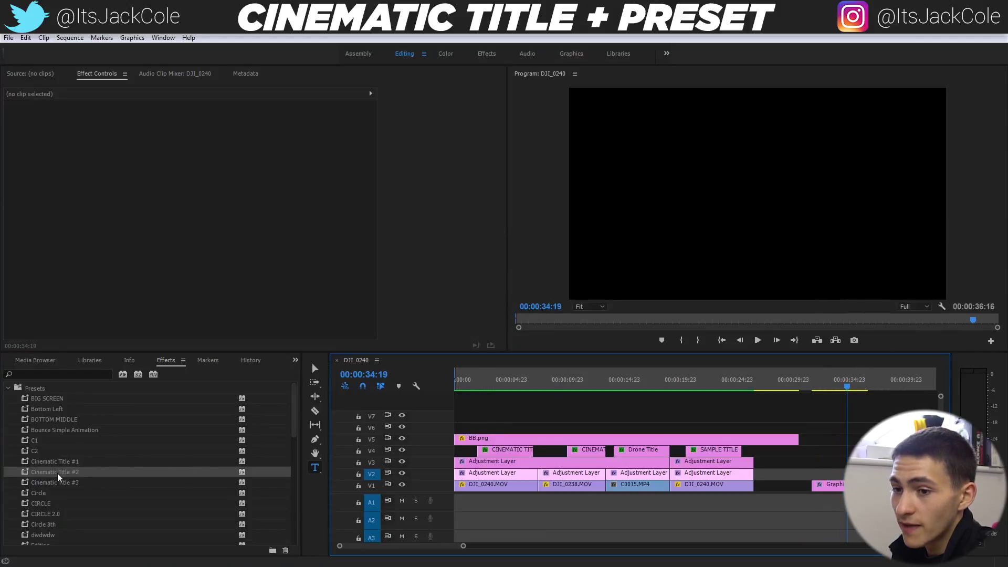
{"action": "left_click_drag", "start_coordinate": [59, 479], "coordinate": [829, 484]}
Step: Preview the #3 preset's fade-in, then apply Cinematic Title #1 to the graphic clip instead
{"action": "left_click", "coordinate": [814, 387]}
{"action": "key", "text": "space"}
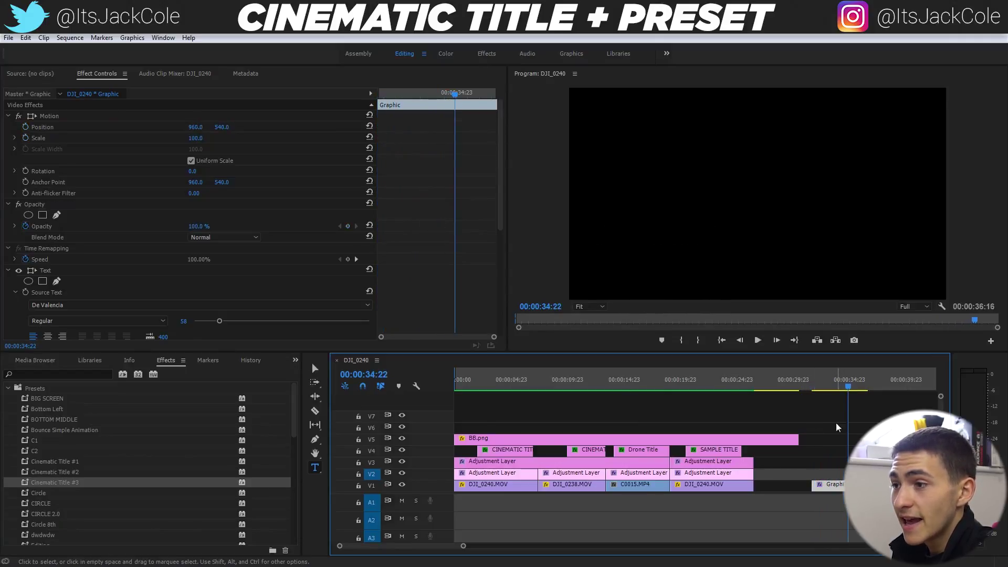
{"action": "left_click", "coordinate": [62, 463]}
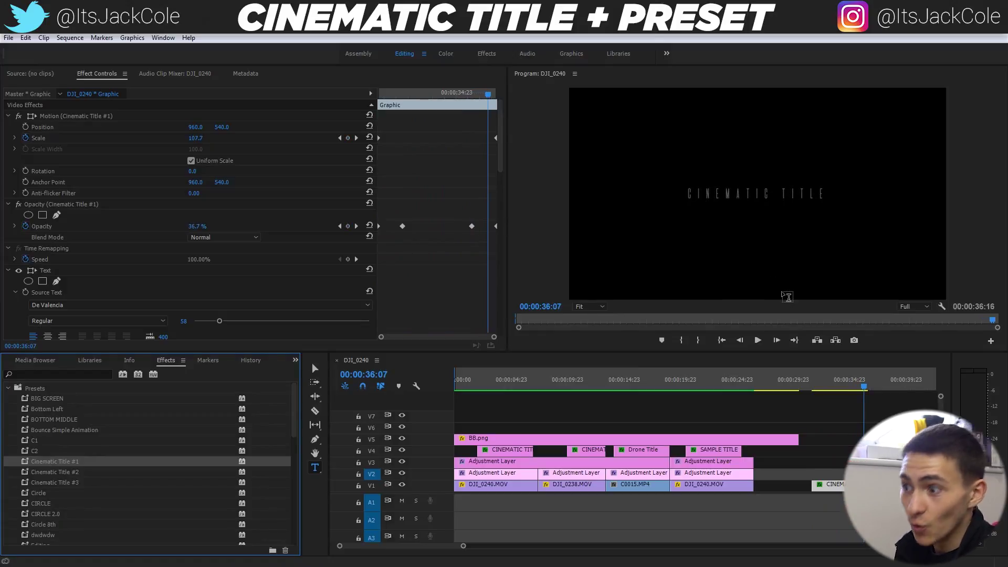
{"action": "left_click", "coordinate": [835, 418]}
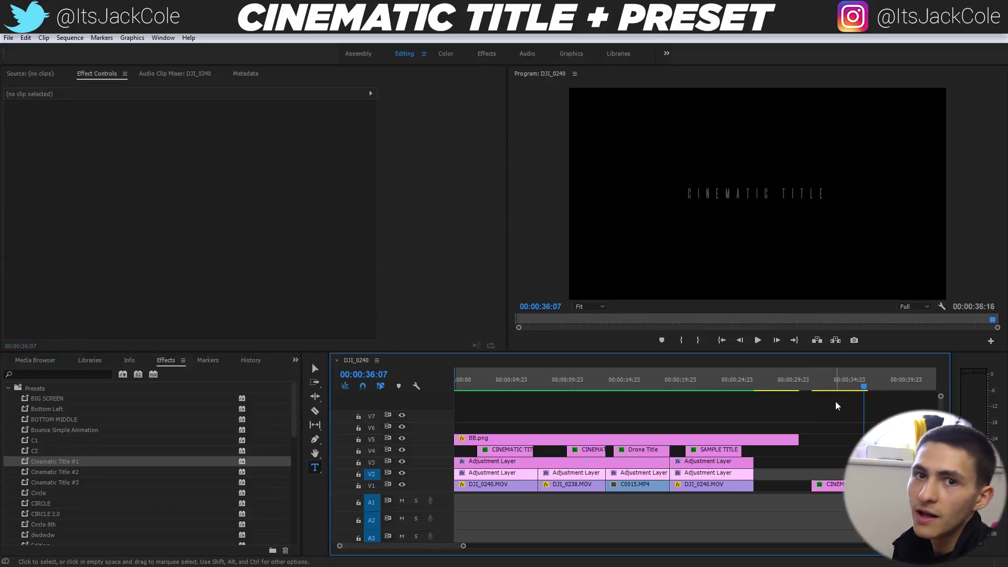